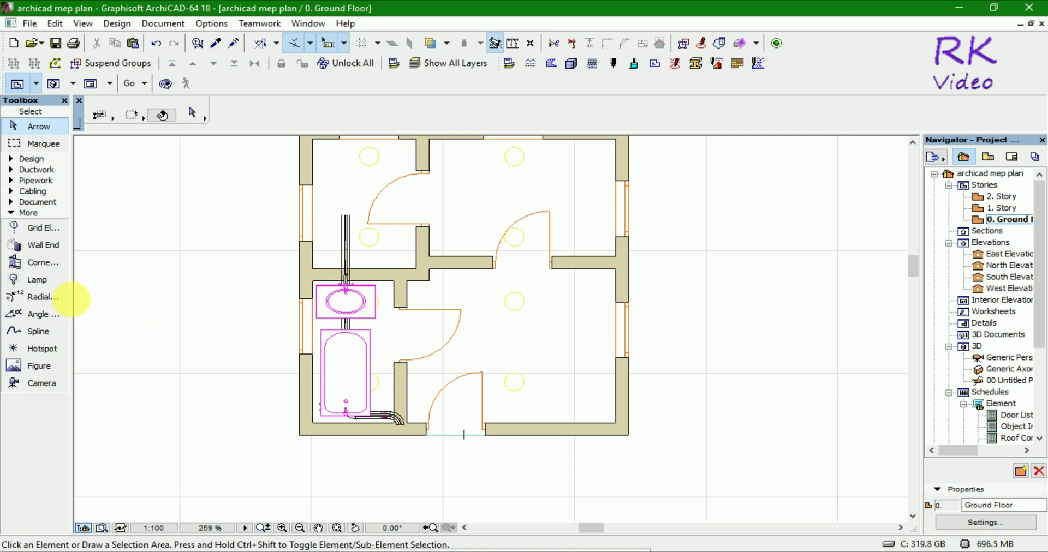
- Pick the Lamp tool on the ground-floor plan, with Ceiling Lamp 18 as the current lamp
left_click(36, 279)
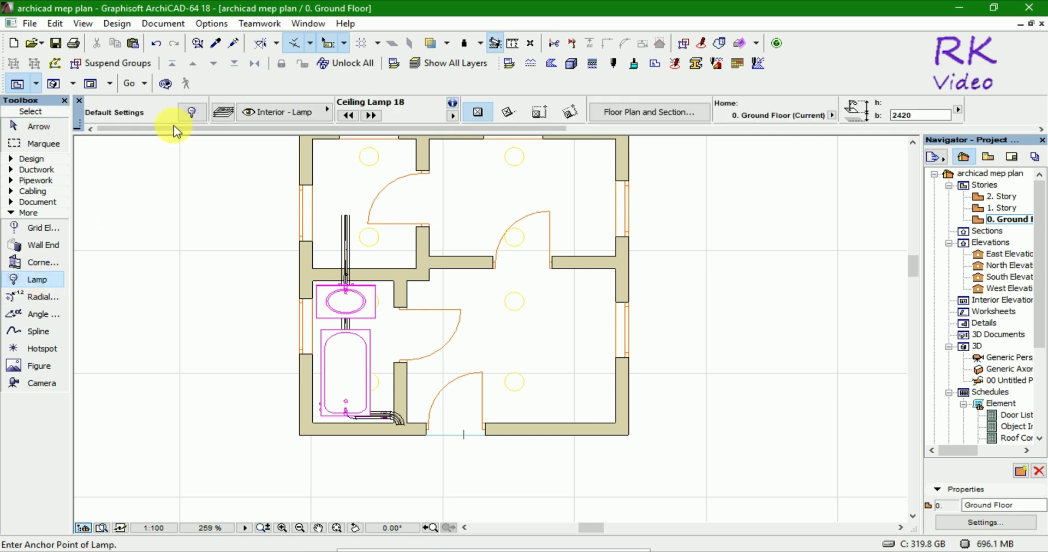
- Make Ceiling Ventilator 18 the default lamp at 2500 above Project Zero, reviewing its light, surface and plan panels
left_click(189, 114)
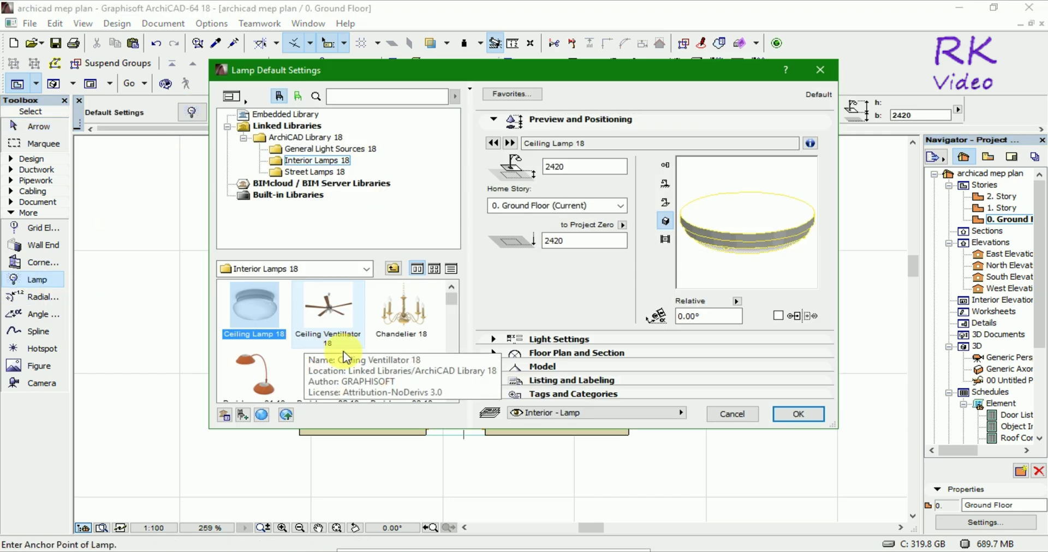
left_click(327, 308)
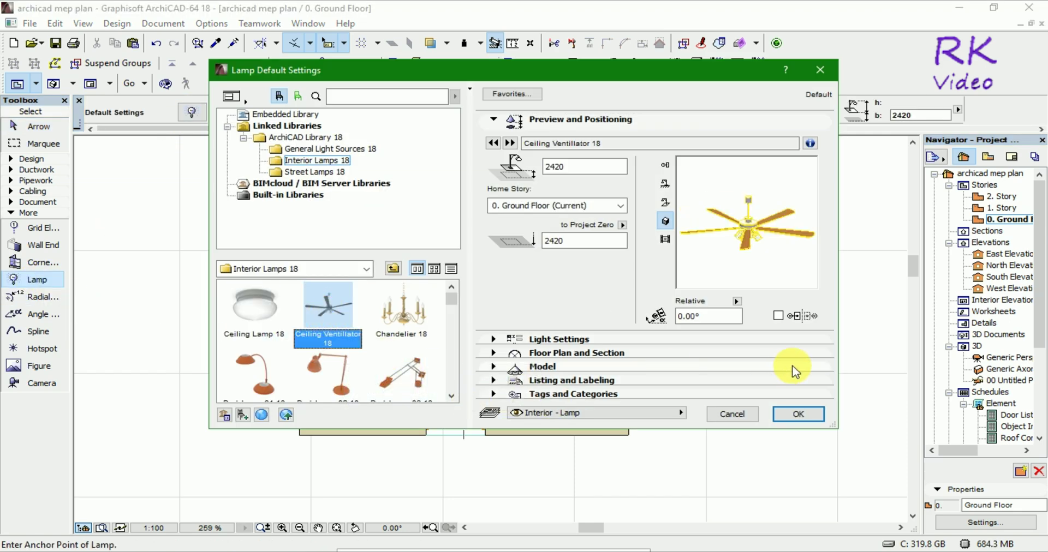
double_click(581, 241)
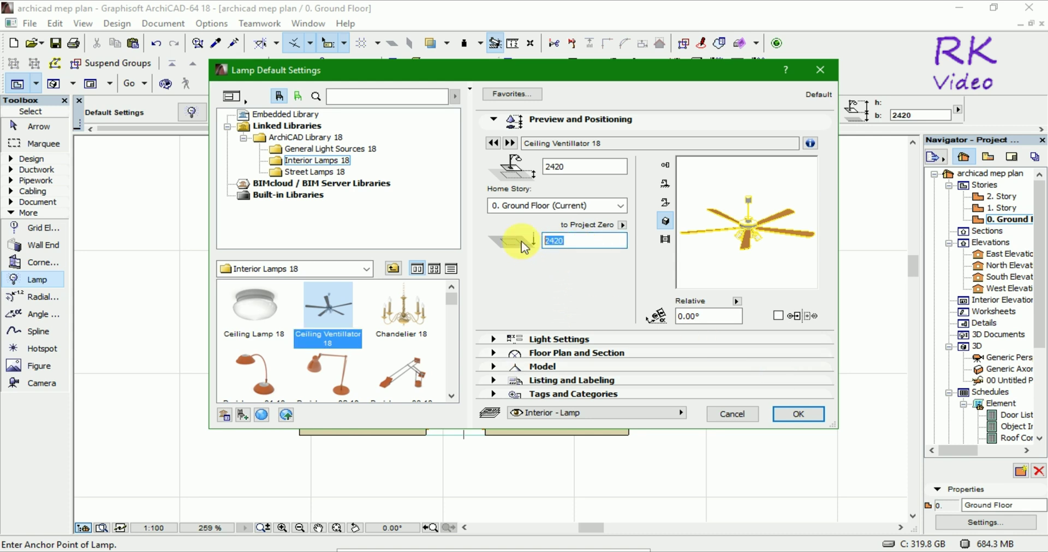
type("2500")
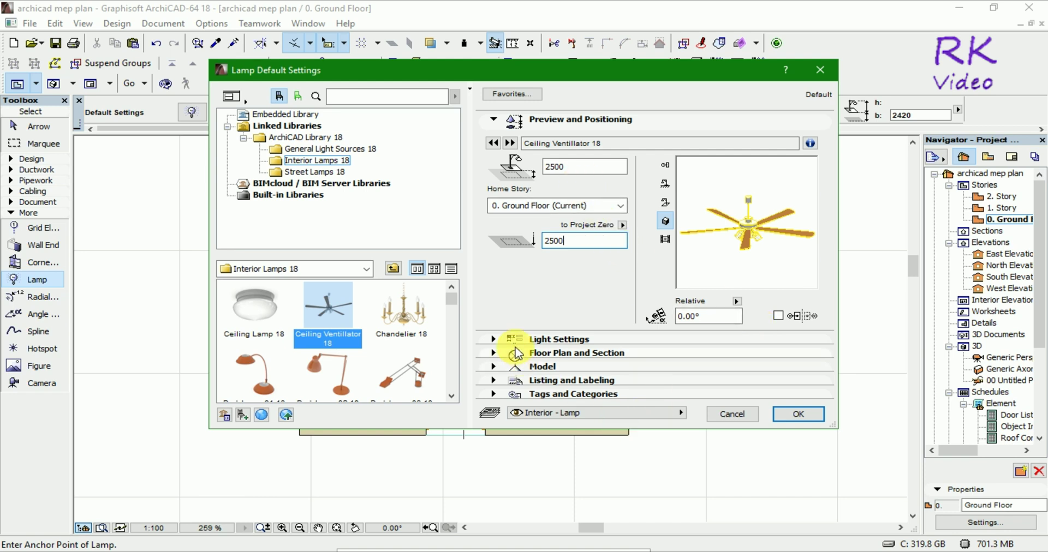
left_click(496, 340)
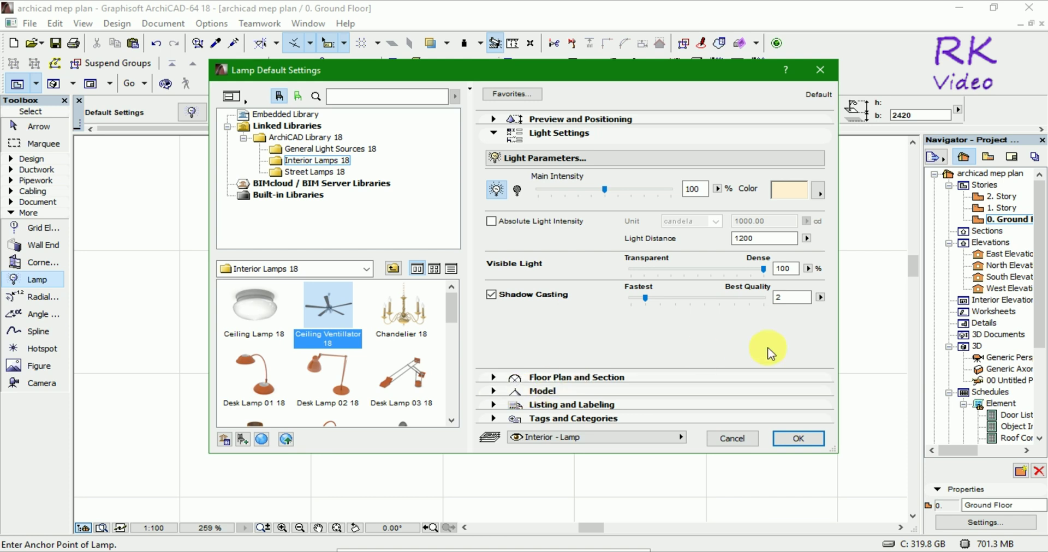
left_click(493, 119)
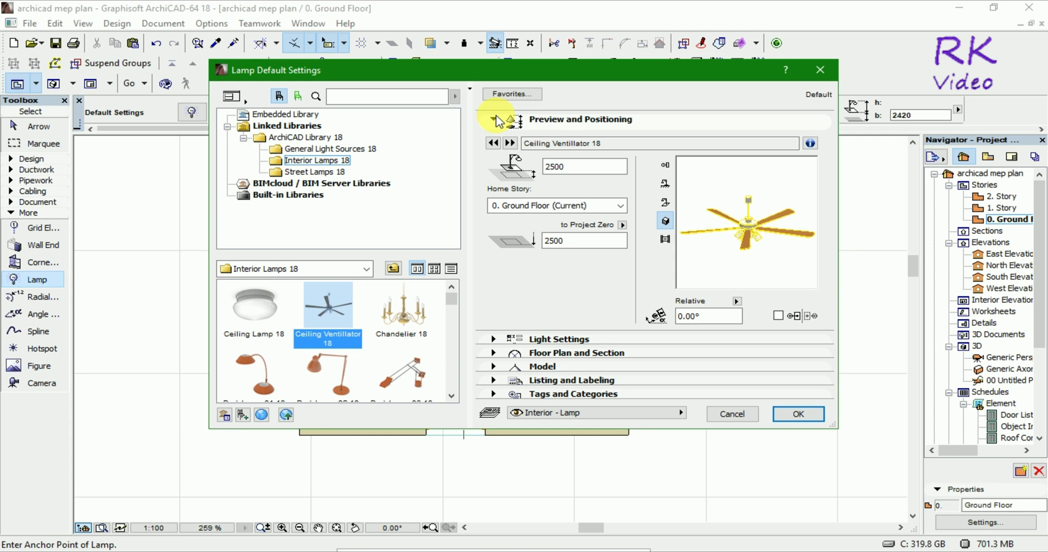
left_click(495, 366)
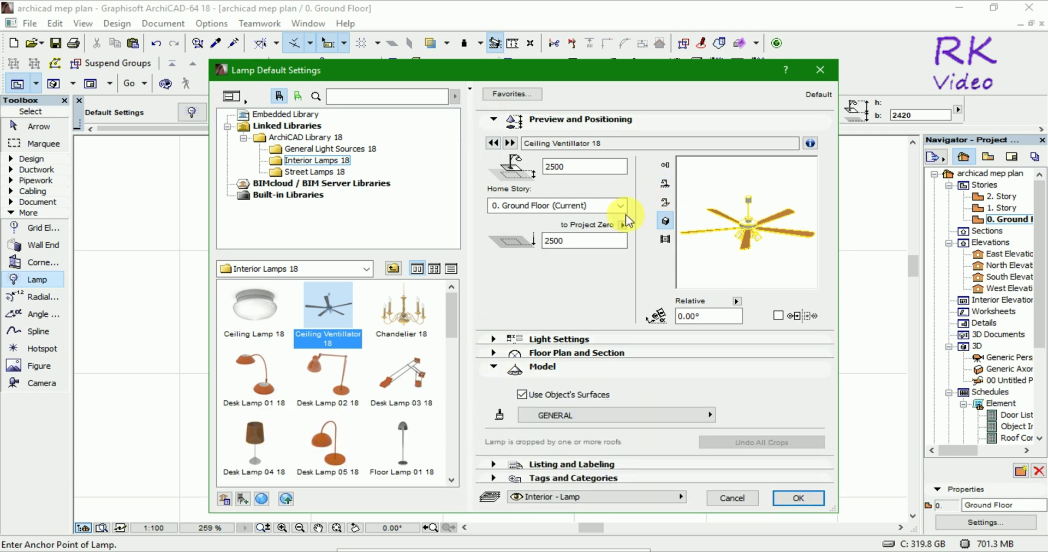
left_click(494, 352)
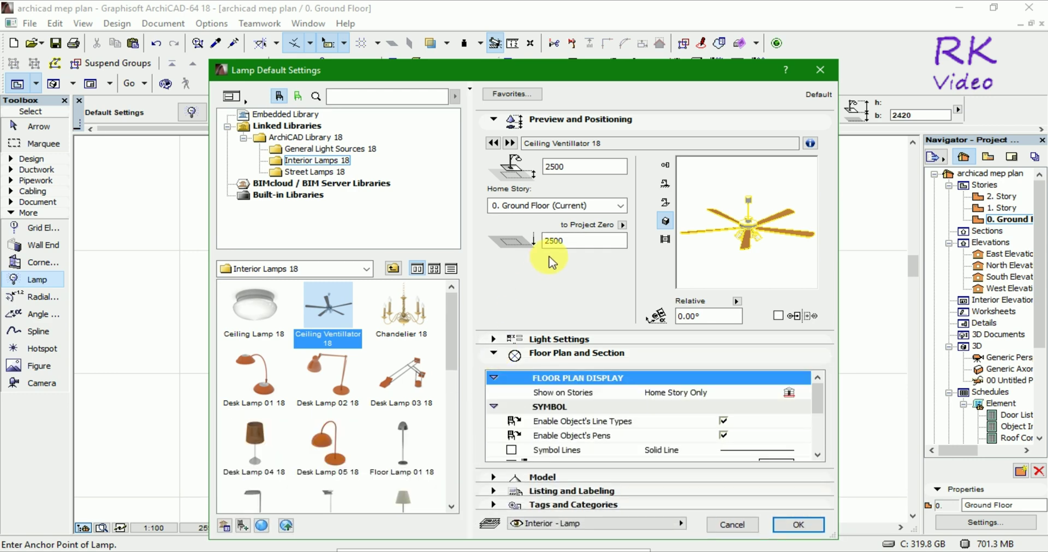
left_click(493, 339)
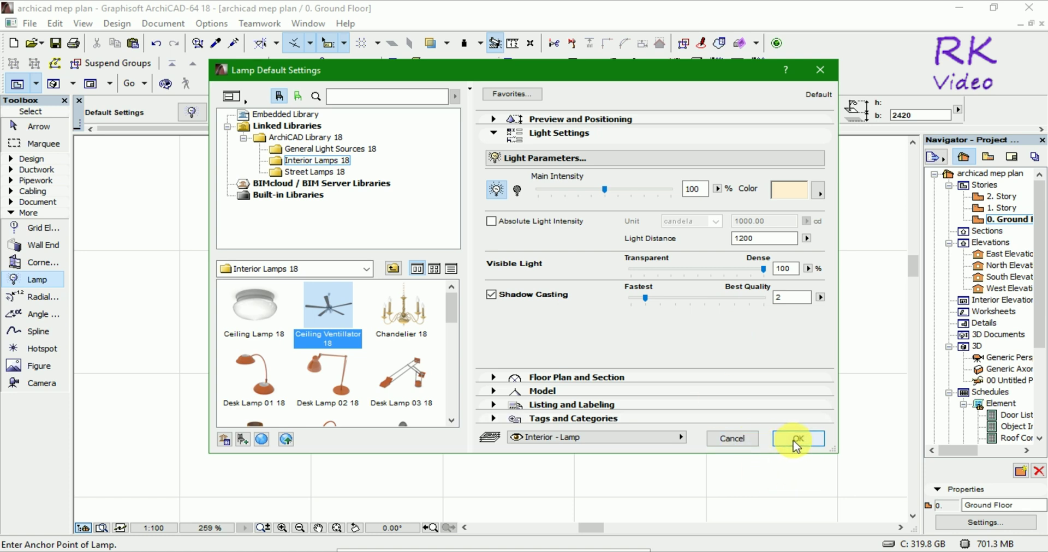
left_click(499, 123)
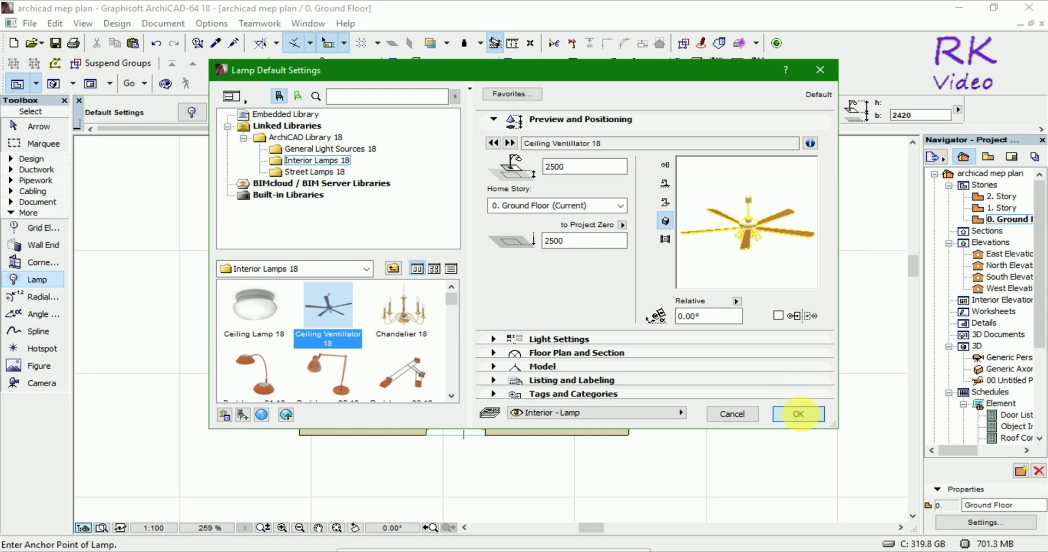
left_click(798, 413)
- Place a ceiling fan in the upper-left room
scroll(351, 180, "up", 2)
scroll(351, 175, "up", 1)
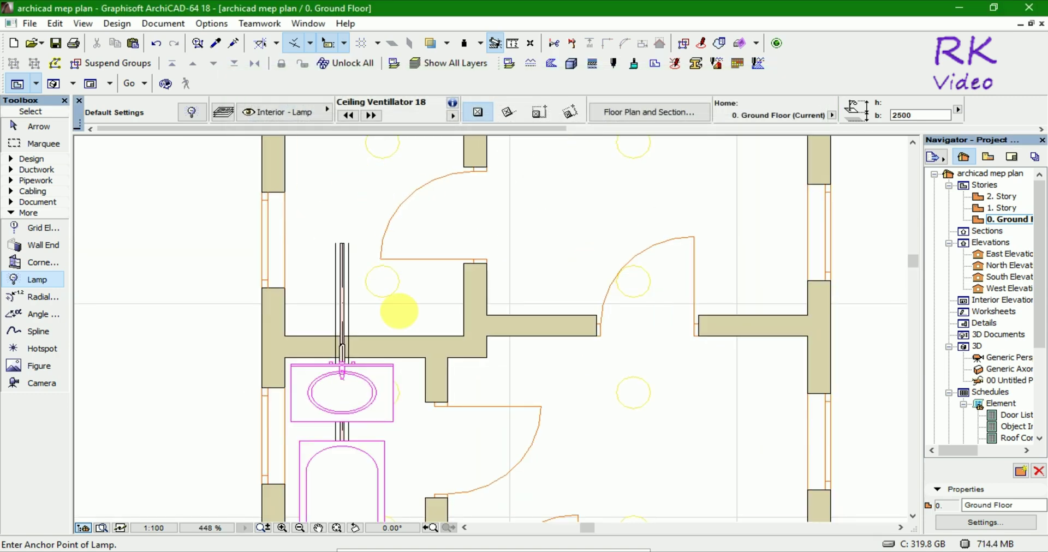
scroll(426, 398, "down", 1)
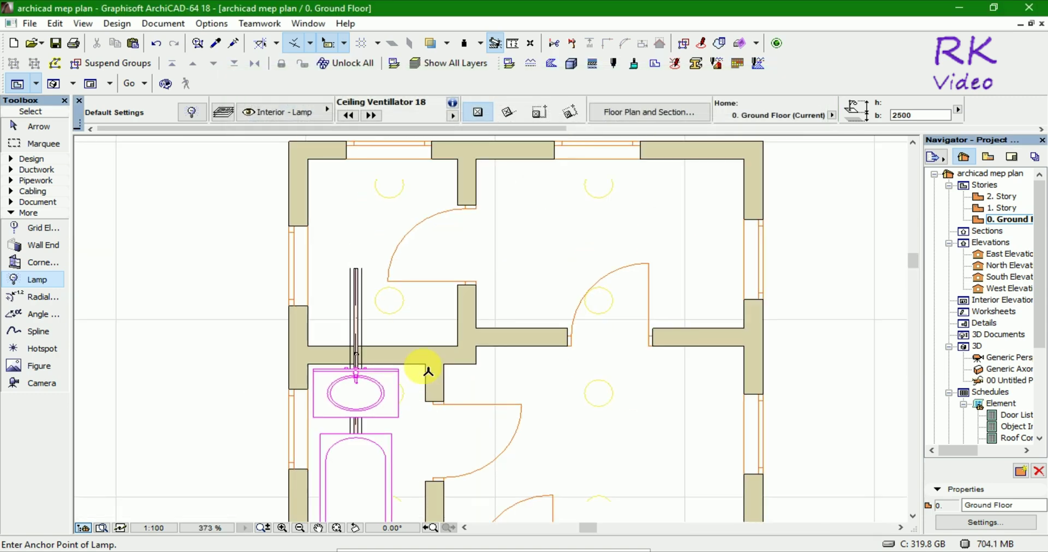
left_click(387, 245)
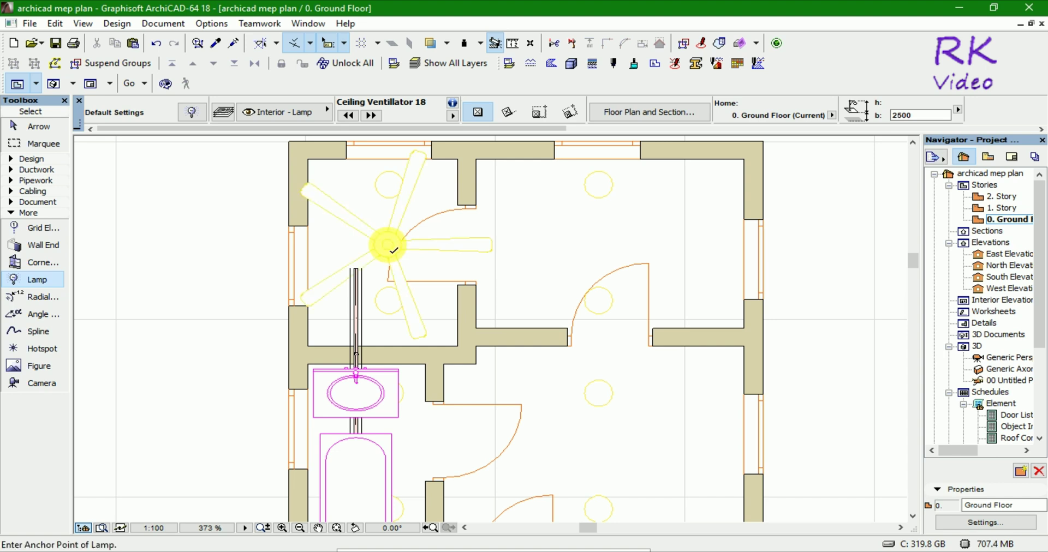
- Select the placed ceiling fan, nudging it slightly by a blade tip
key("shift")
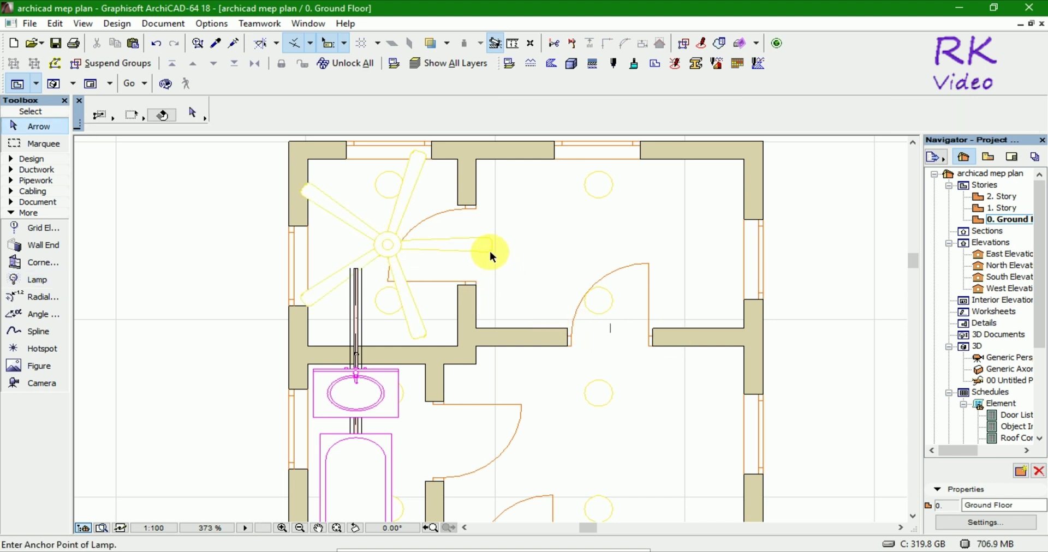
left_click_drag(490, 226, 474, 257)
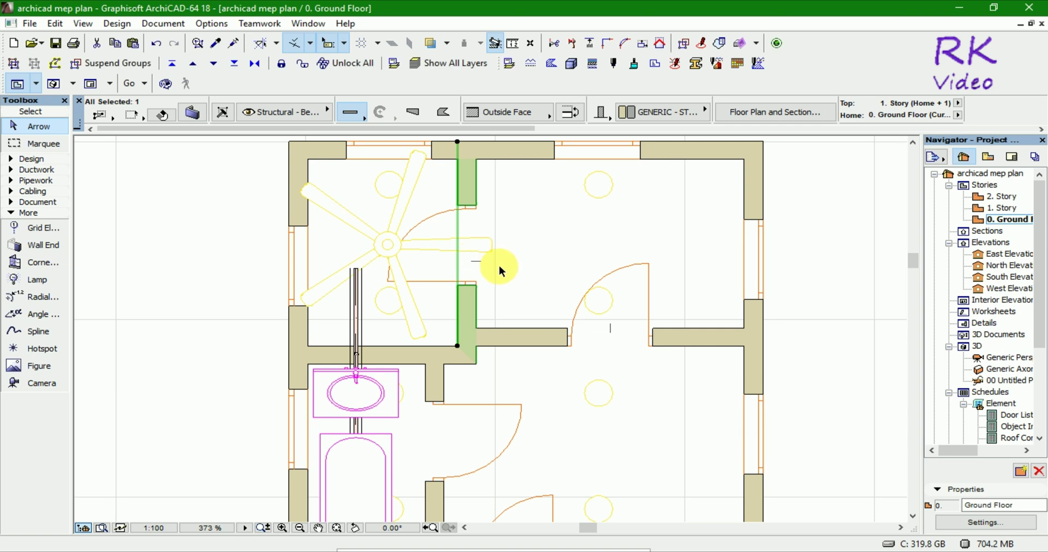
key("Escape")
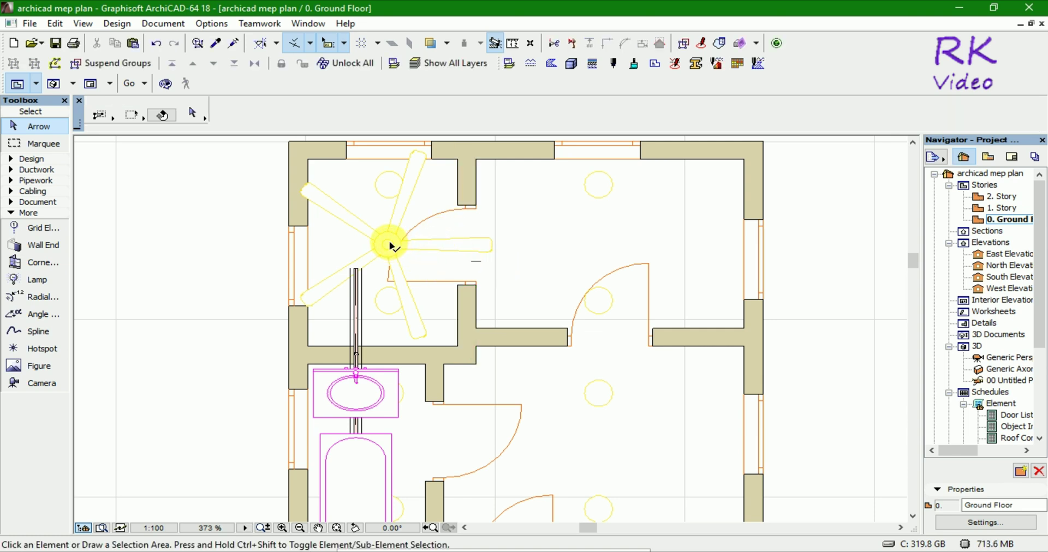
left_click(390, 245)
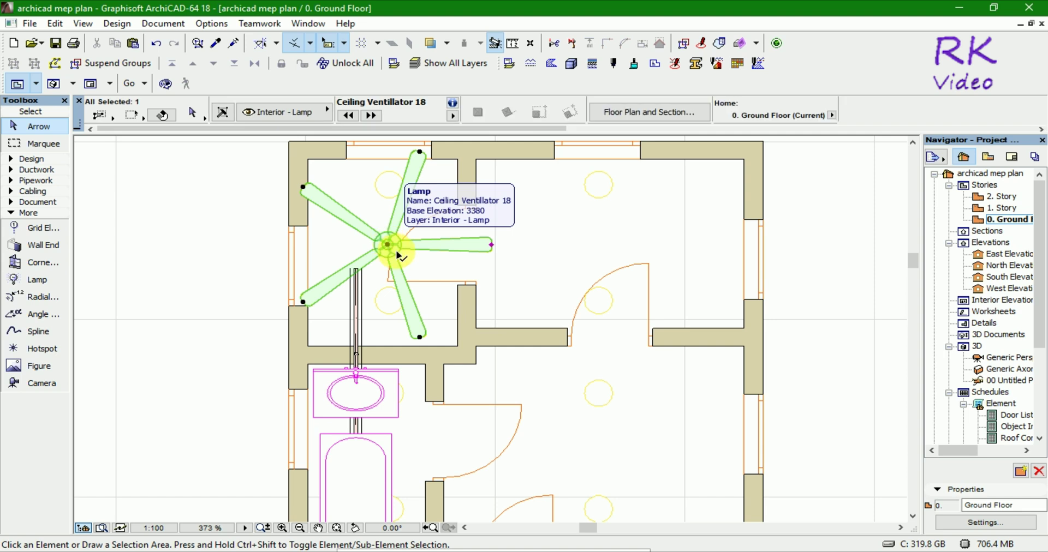
left_click(419, 337)
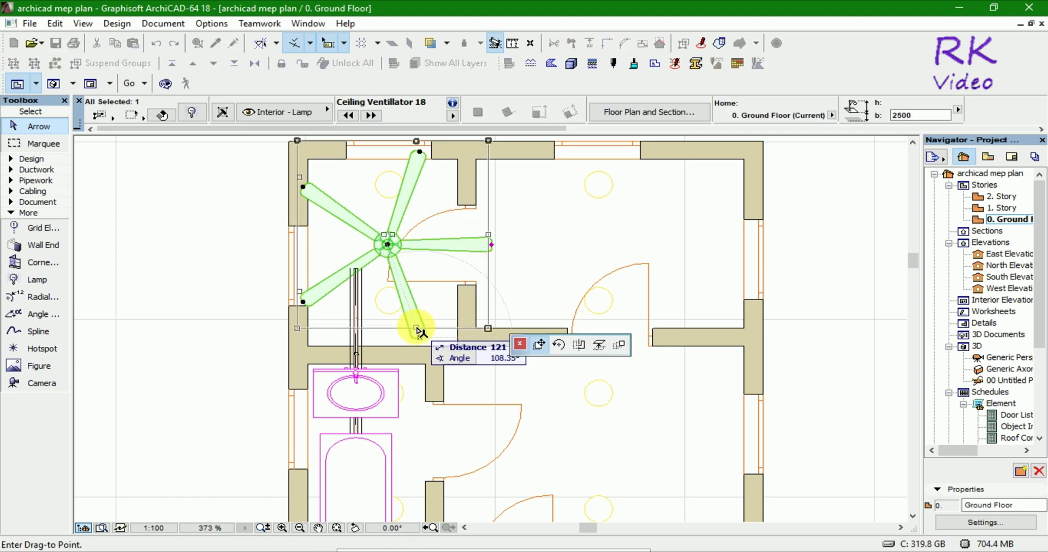
left_click(420, 335)
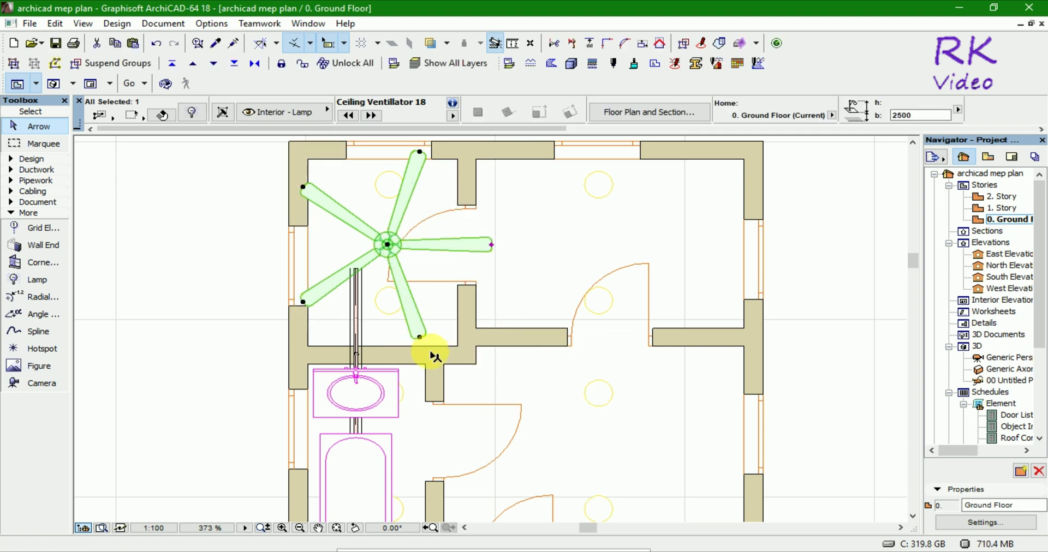
- Shorten the fan blades to a 500 radius and view the fan in 3D
left_click(491, 245)
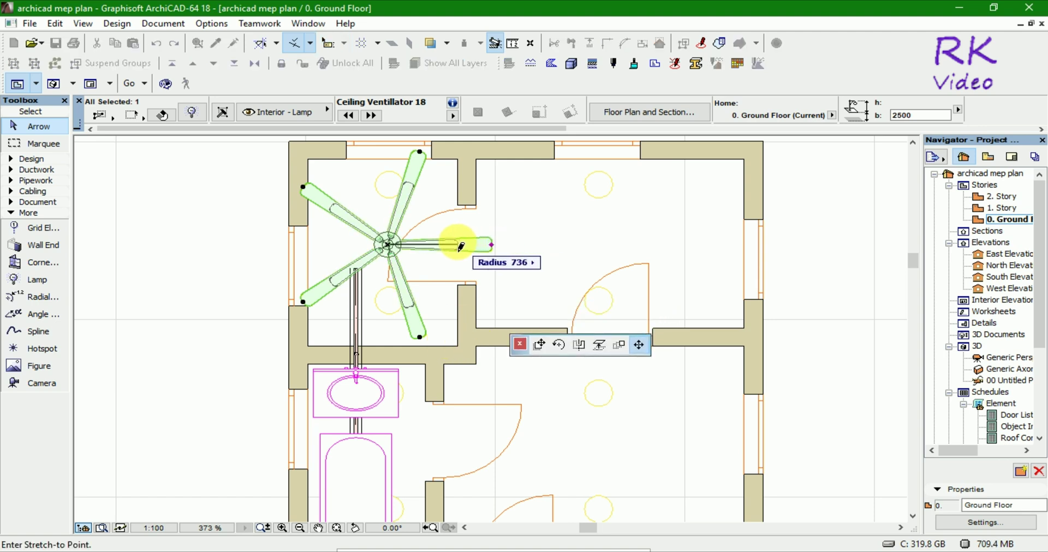
type("500")
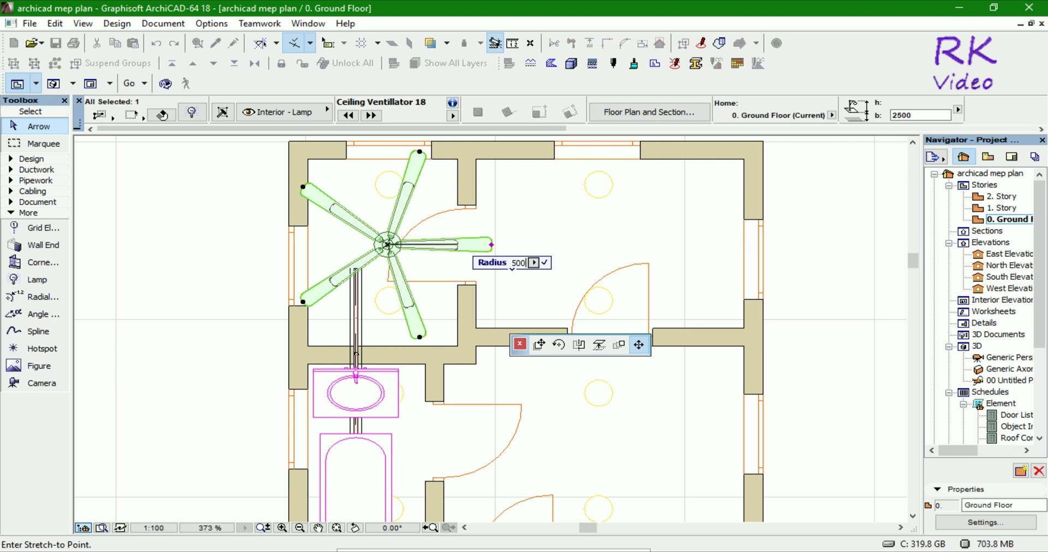
key("Return")
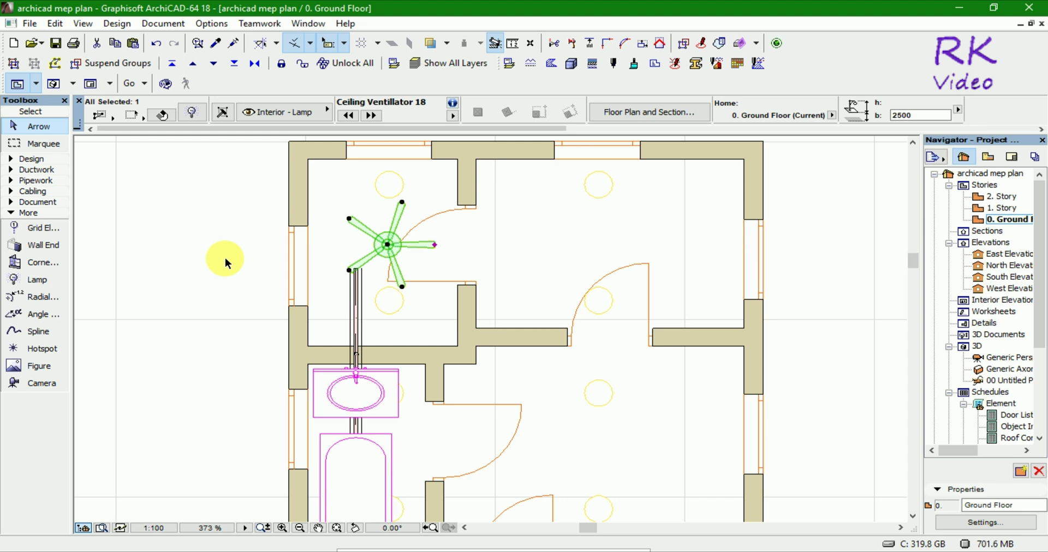
key("F5")
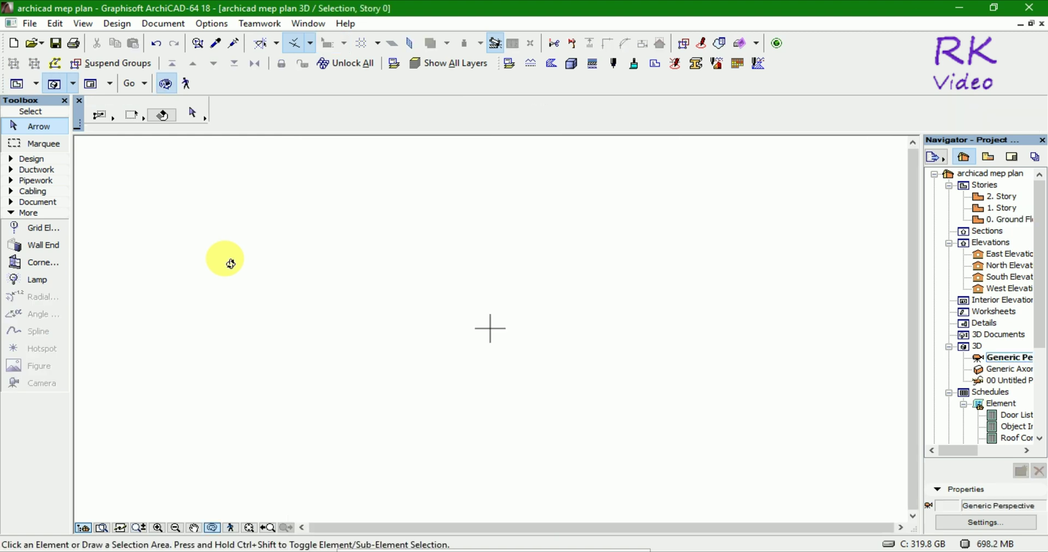
- Orbit around the fan in 3D, then show and inspect the whole model
left_click_drag(472, 333, 543, 328)
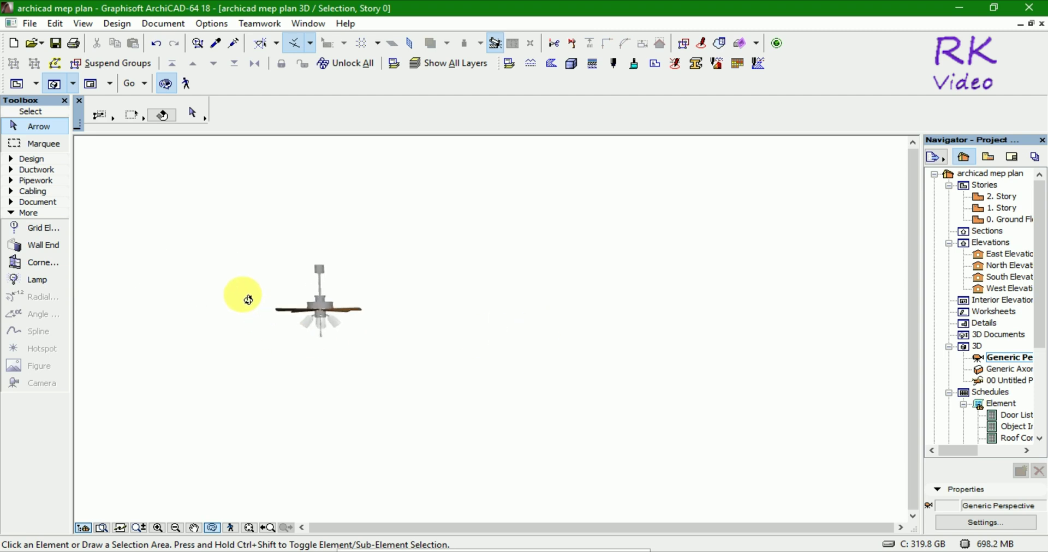
scroll(249, 300, "up", 5)
left_click_drag(556, 334, 494, 402)
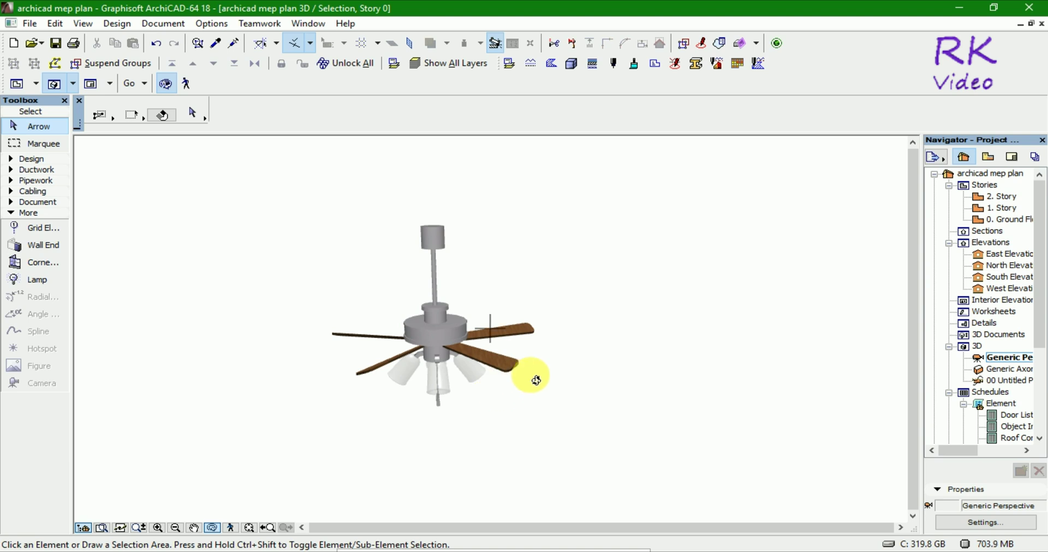
key("shift+F5")
mouse_move(582, 416)
left_mouse_down()
mouse_move(479, 433)
mouse_move(386, 416)
mouse_move(475, 442)
mouse_move(474, 428)
mouse_move(434, 426)
left_mouse_up()
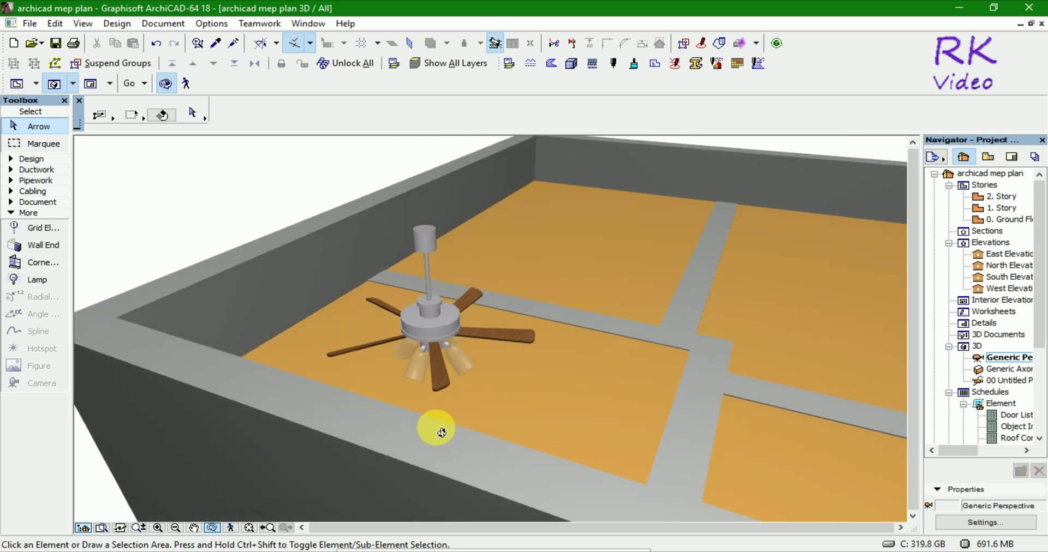
key("Escape")
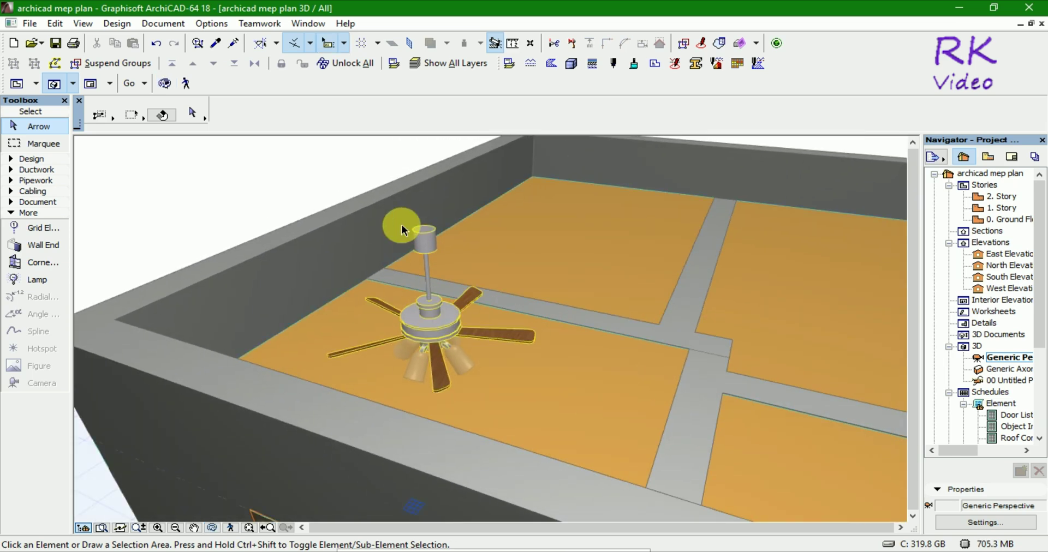
left_click(378, 339)
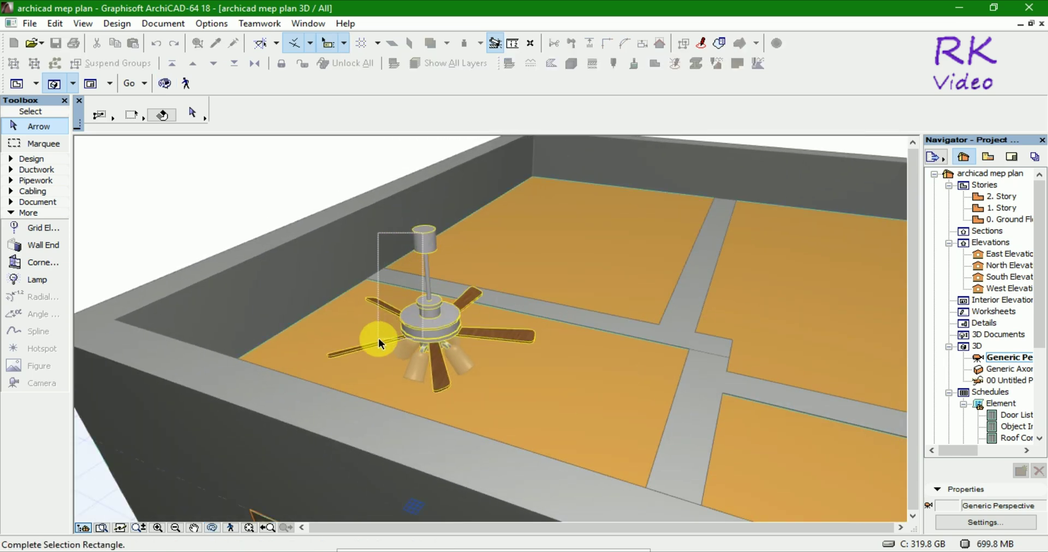
left_click(316, 168)
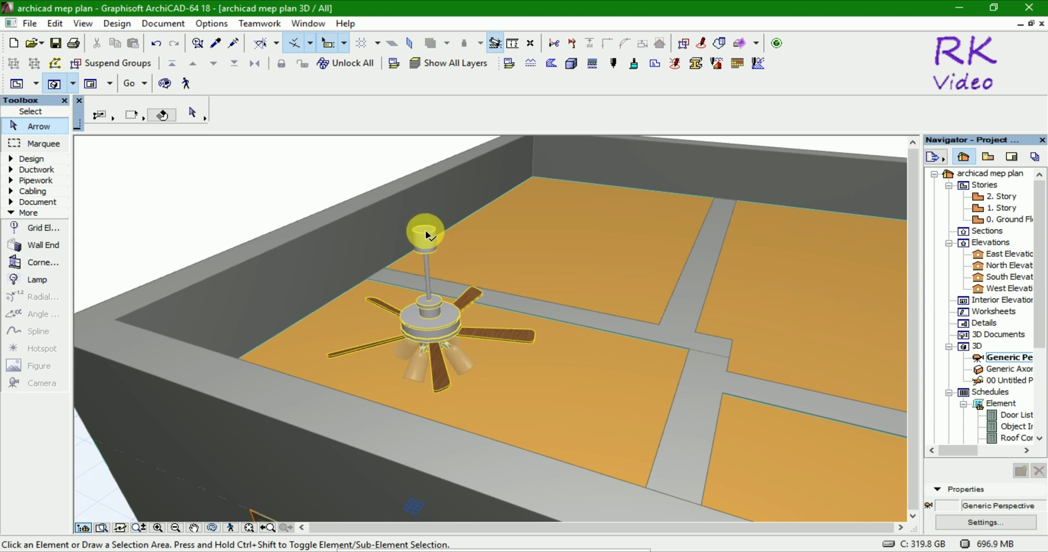
- Lower the fan's bottom elevation from 2500 to 2300, then to 2000
left_click(428, 233)
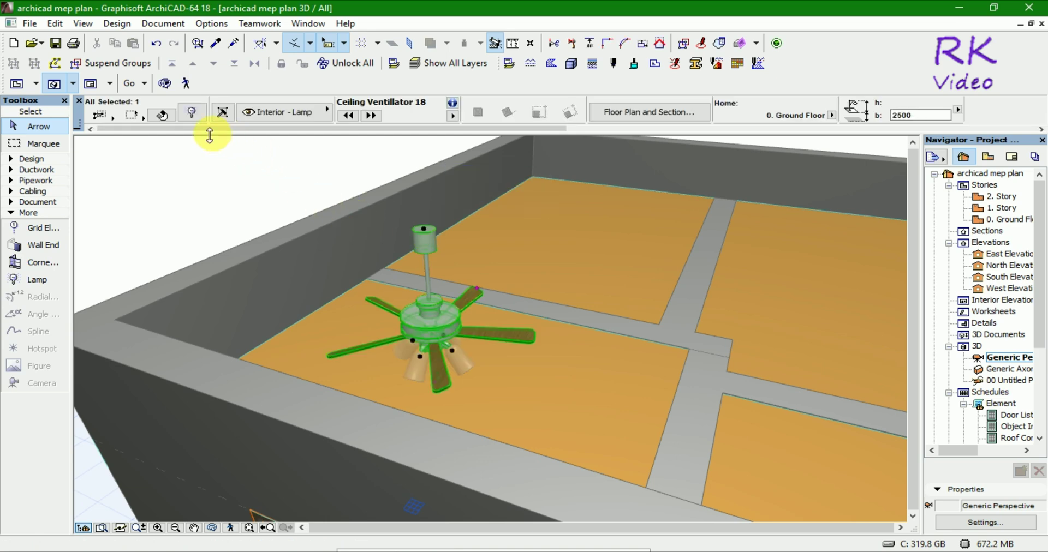
left_click(192, 113)
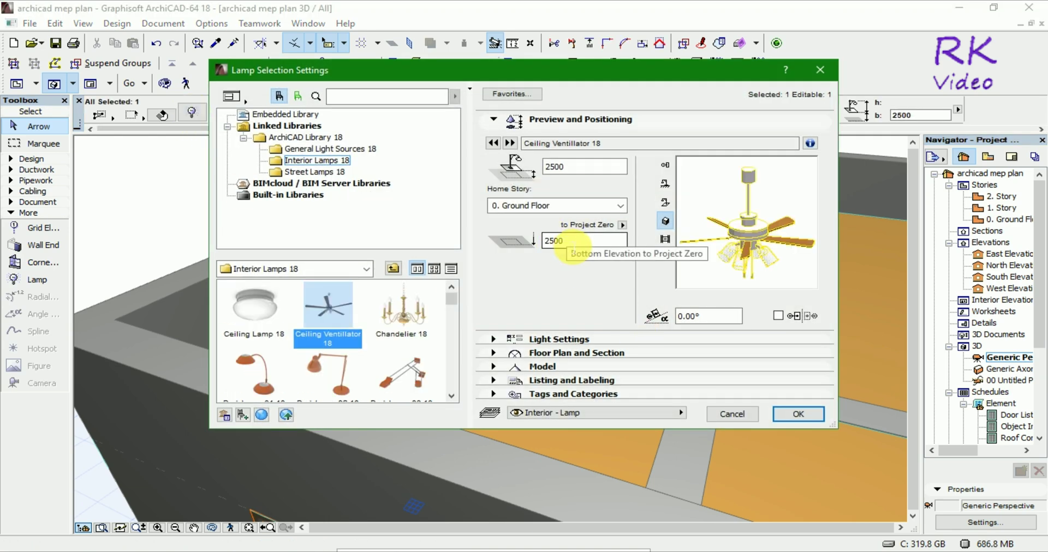
mouse_move(572, 243)
left_mouse_down()
mouse_move(558, 250)
mouse_move(562, 279)
left_mouse_up()
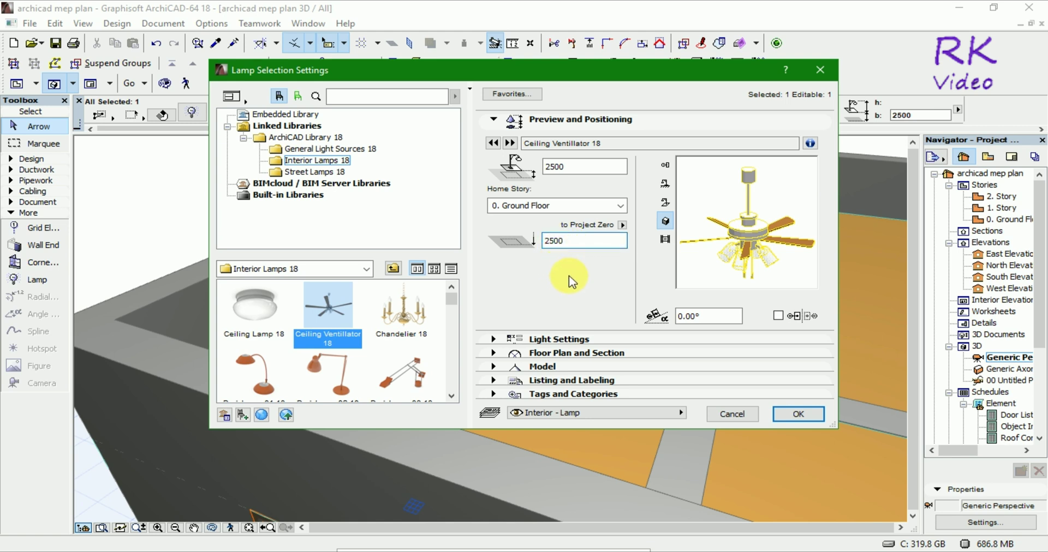
type("3")
left_click(784, 419)
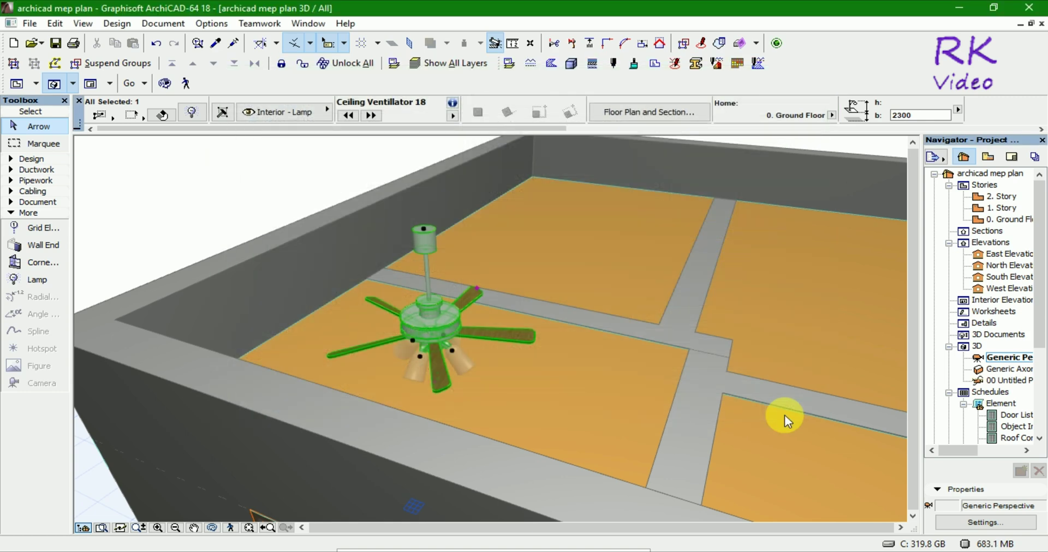
left_click(192, 115)
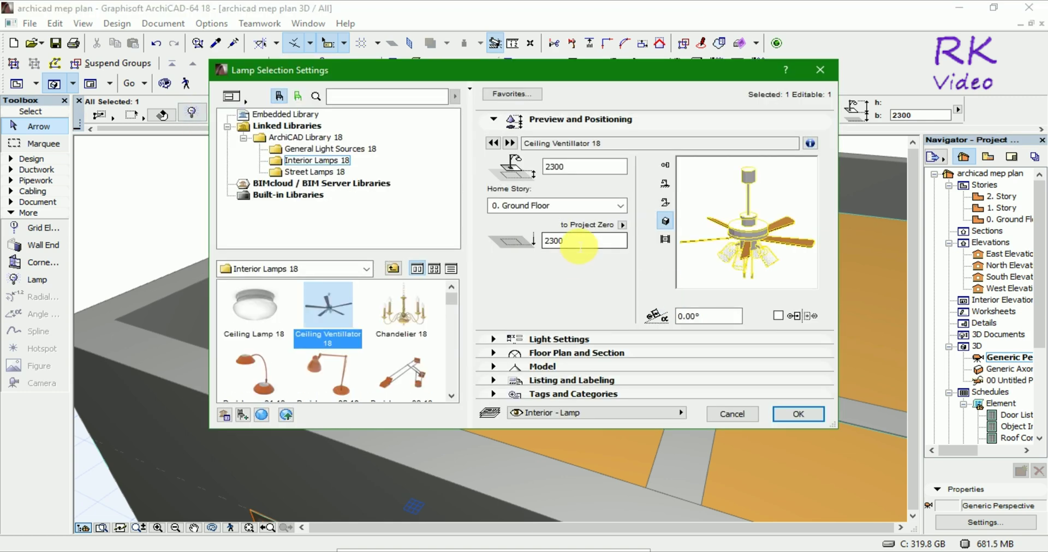
left_click(563, 241)
double_click(551, 242)
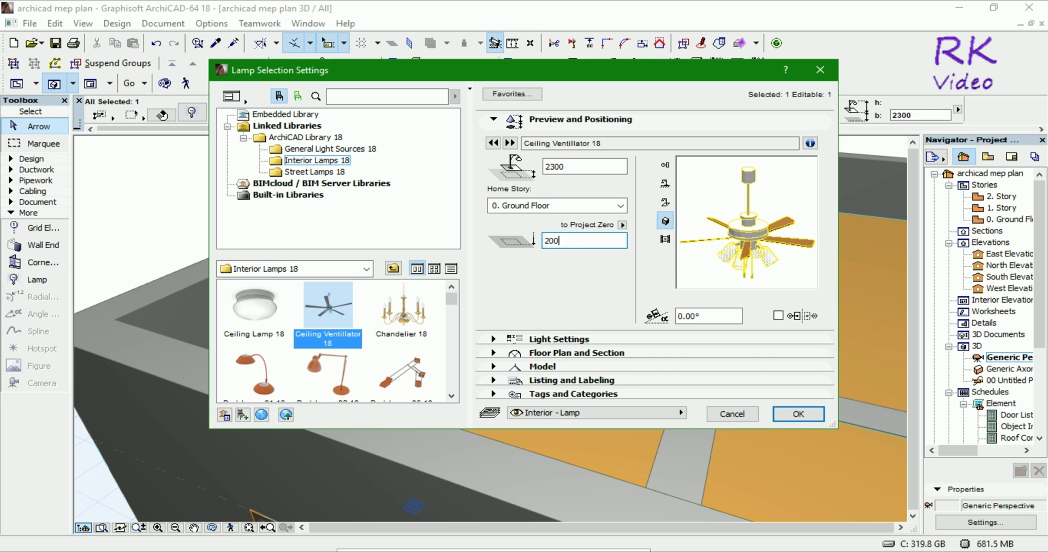
type("0")
left_click(798, 414)
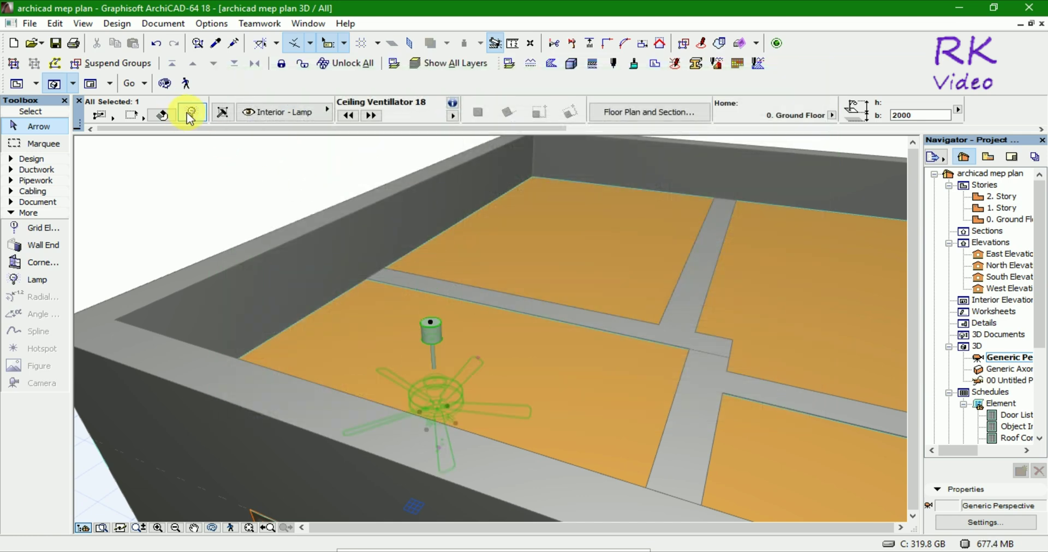
- Drop the fan's bottom elevation further to 1500 and orbit to see it under the ceiling
left_click(189, 113)
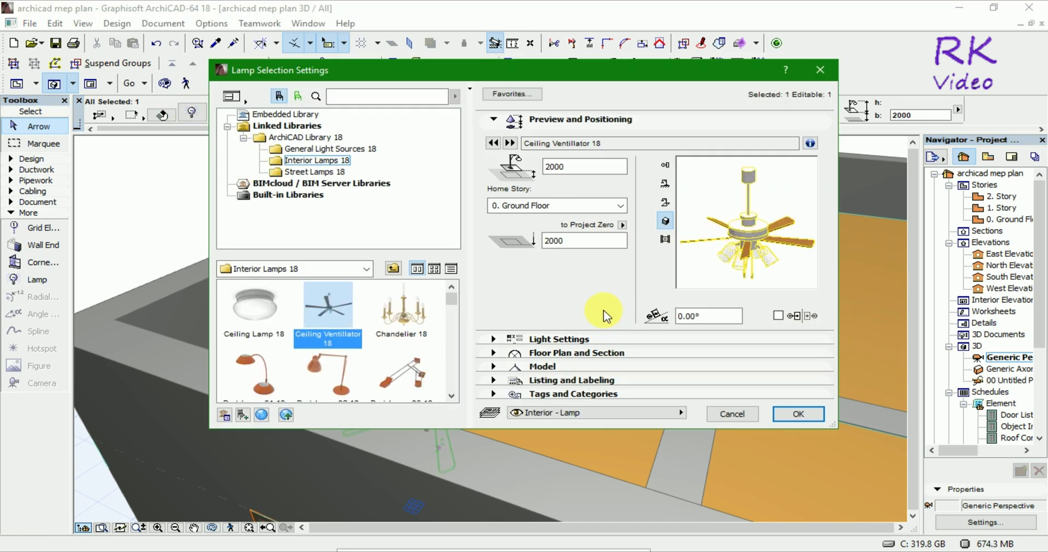
double_click(589, 240)
type("15")
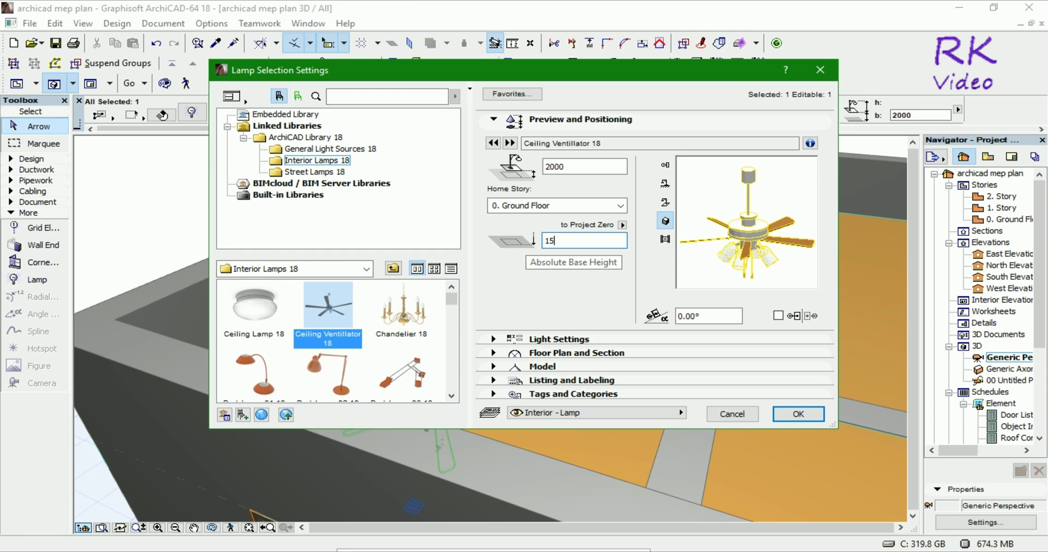
left_click(799, 414)
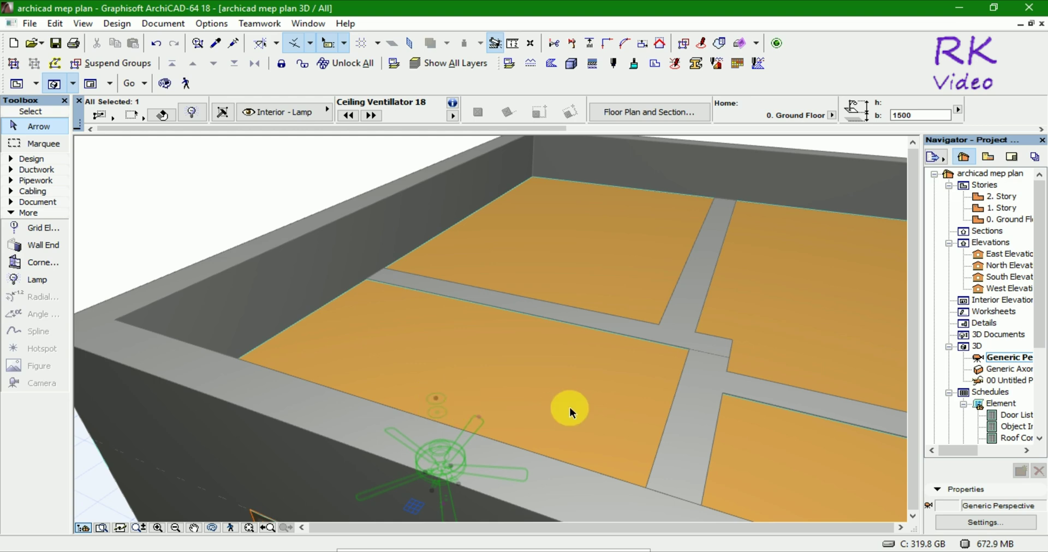
mouse_move(571, 413)
middle_mouse_down("shift")
mouse_move(616, 323)
mouse_move(463, 408)
mouse_move(576, 332)
mouse_move(538, 365)
mouse_move(533, 341)
mouse_move(545, 331)
mouse_move(536, 318)
mouse_move(417, 327)
mouse_move(372, 346)
mouse_move(441, 338)
mouse_move(486, 299)
mouse_move(557, 351)
mouse_move(466, 352)
mouse_move(416, 403)
mouse_move(423, 381)
mouse_move(468, 356)
mouse_move(516, 347)
mouse_move(477, 374)
mouse_move(477, 393)
mouse_move(499, 340)
mouse_move(506, 386)
middle_mouse_up("shift")
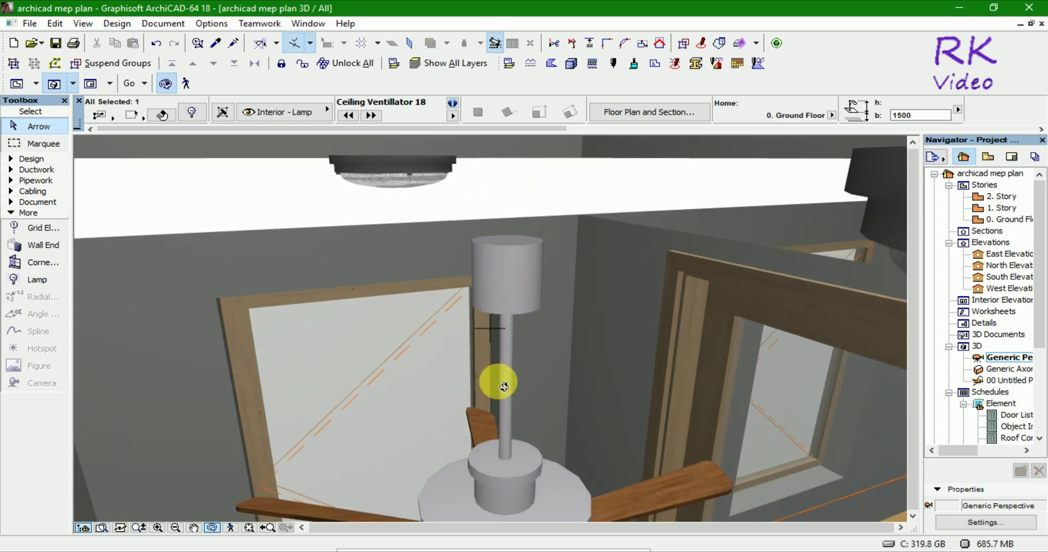
- Raise the fan's bottom elevation to 1600, then 1650, and orbit the 3D view around it
left_click(193, 112)
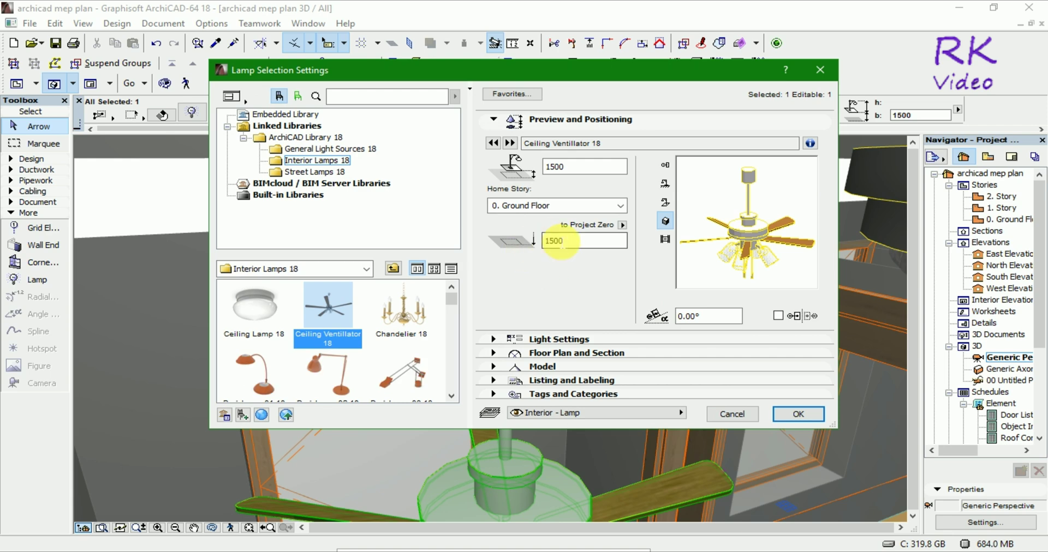
left_click(554, 240)
type("1600")
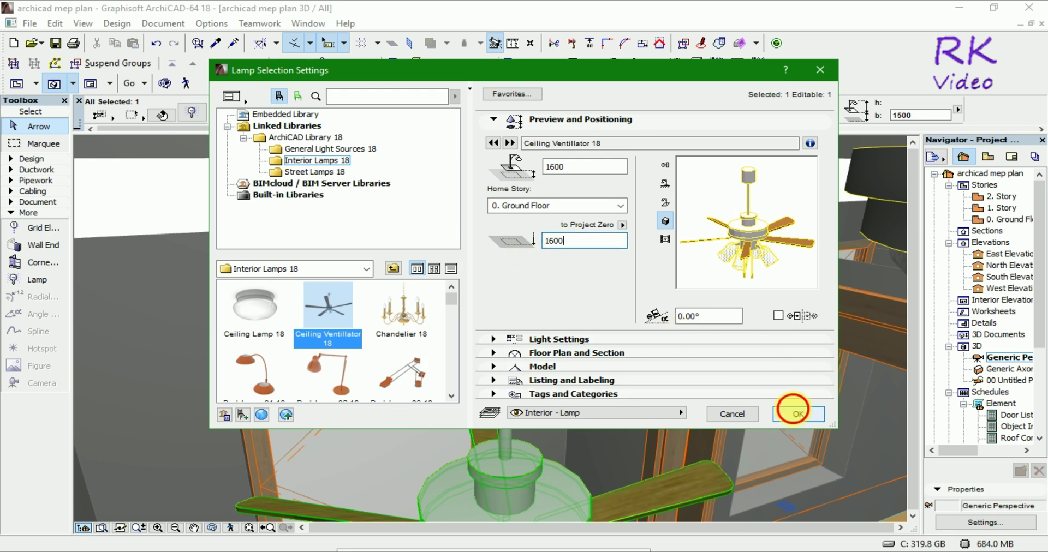
left_click(798, 414)
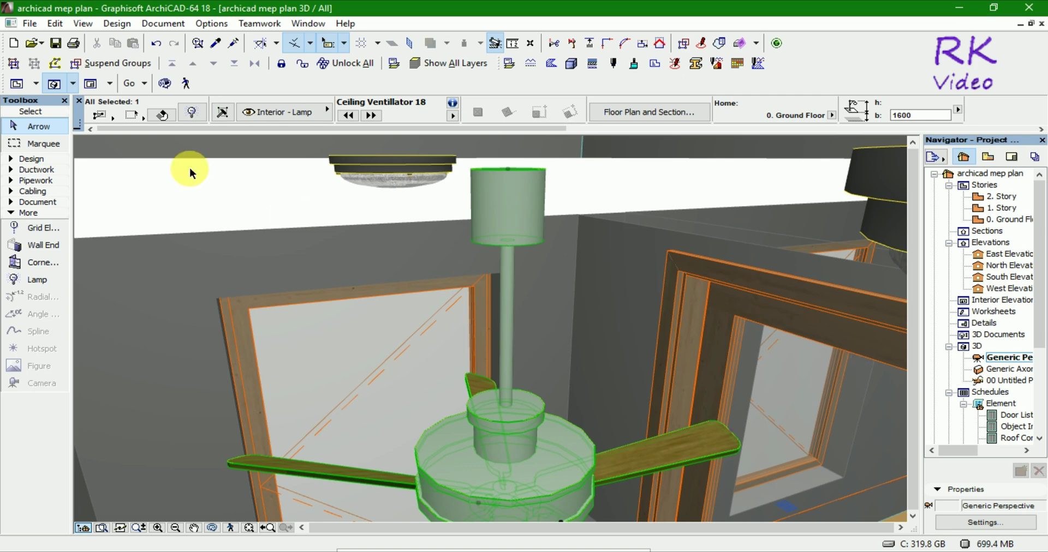
left_click(192, 114)
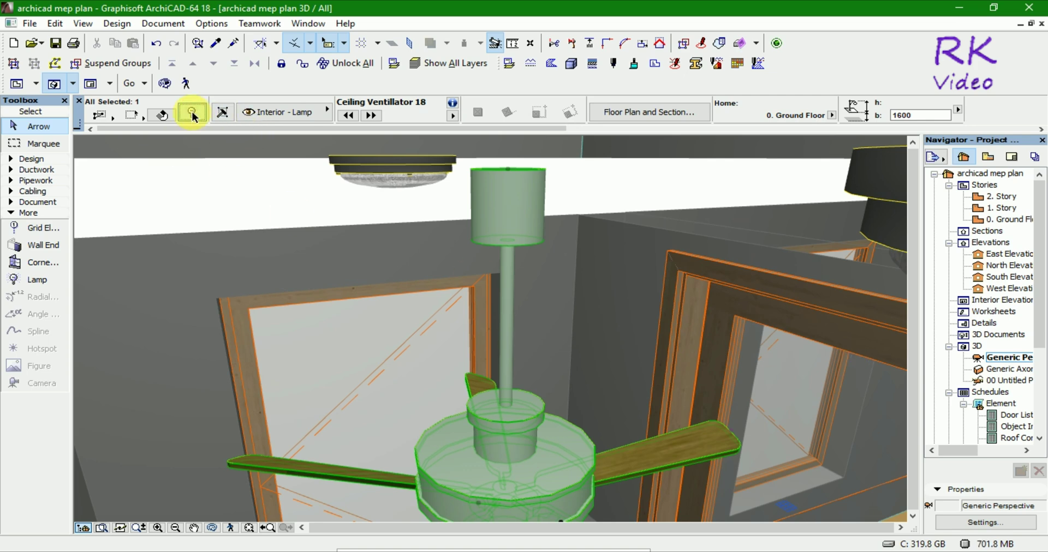
left_click(566, 247)
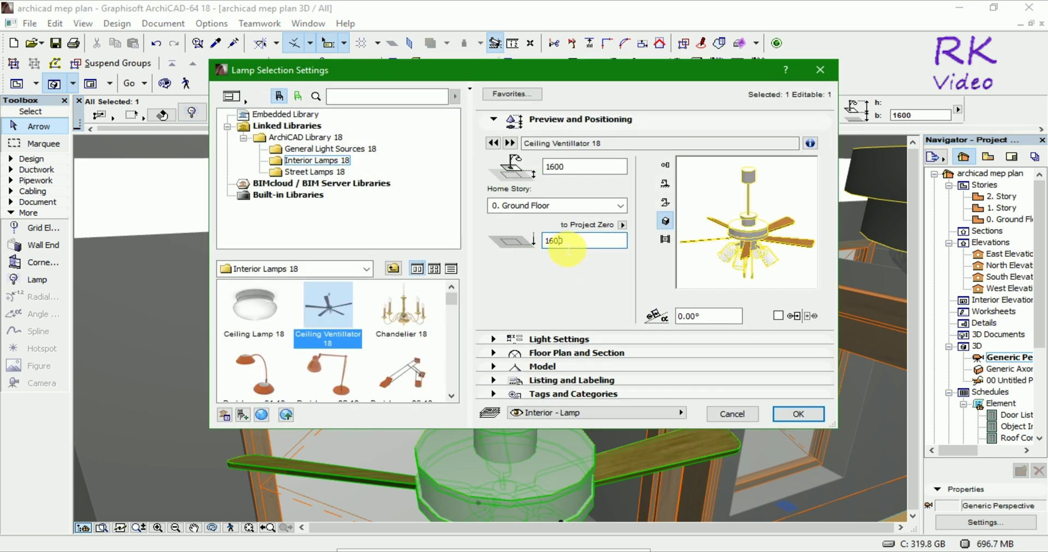
type("1650")
left_click(795, 424)
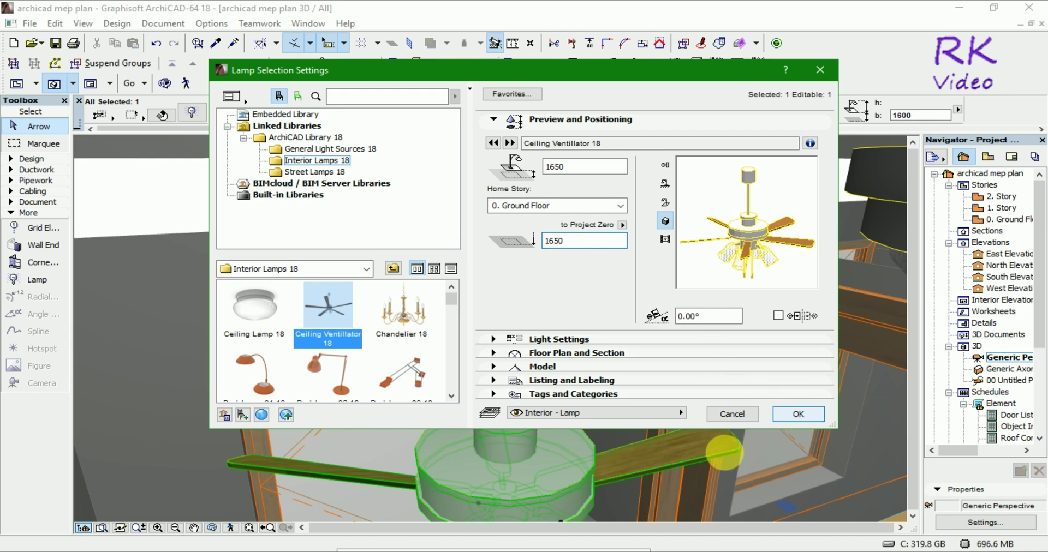
left_click(805, 418)
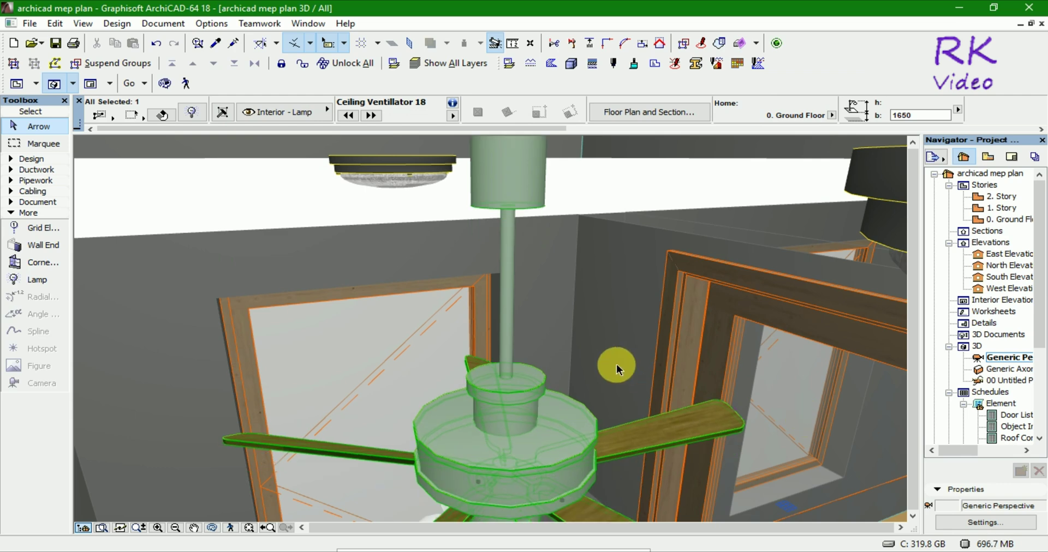
key("o")
mouse_move(616, 365)
left_mouse_down()
mouse_move(630, 359)
mouse_move(627, 333)
mouse_move(662, 332)
mouse_move(552, 325)
mouse_move(480, 274)
mouse_move(505, 267)
mouse_move(611, 288)
mouse_move(671, 325)
mouse_move(568, 297)
mouse_move(562, 306)
mouse_move(605, 347)
mouse_move(613, 333)
mouse_move(611, 351)
mouse_move(676, 330)
mouse_move(606, 326)
mouse_move(531, 251)
mouse_move(554, 283)
left_mouse_up()
- On the Ground Floor plan, select all eight ceiling lamps across the rooms
key("F2")
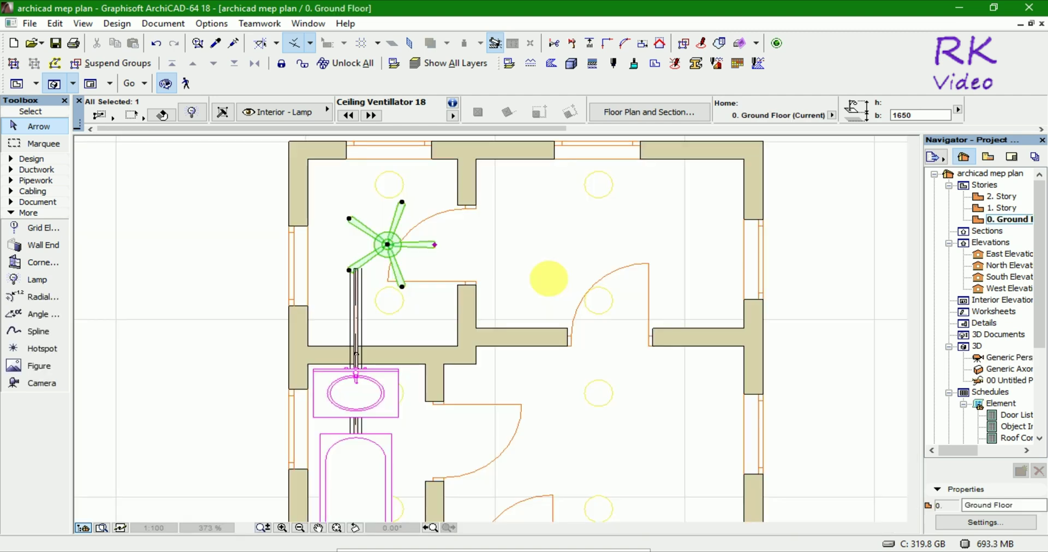
left_click(185, 242)
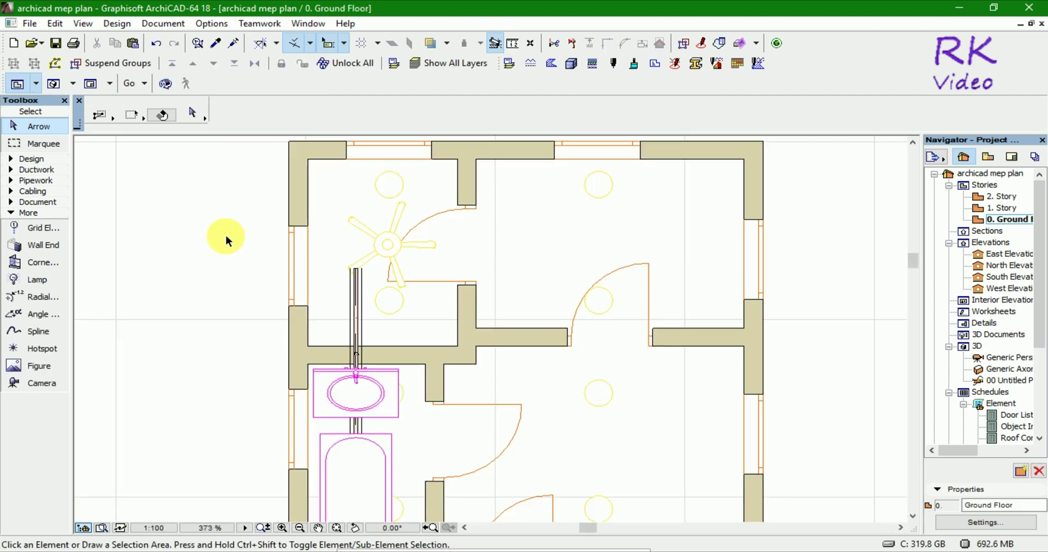
left_click(389, 199)
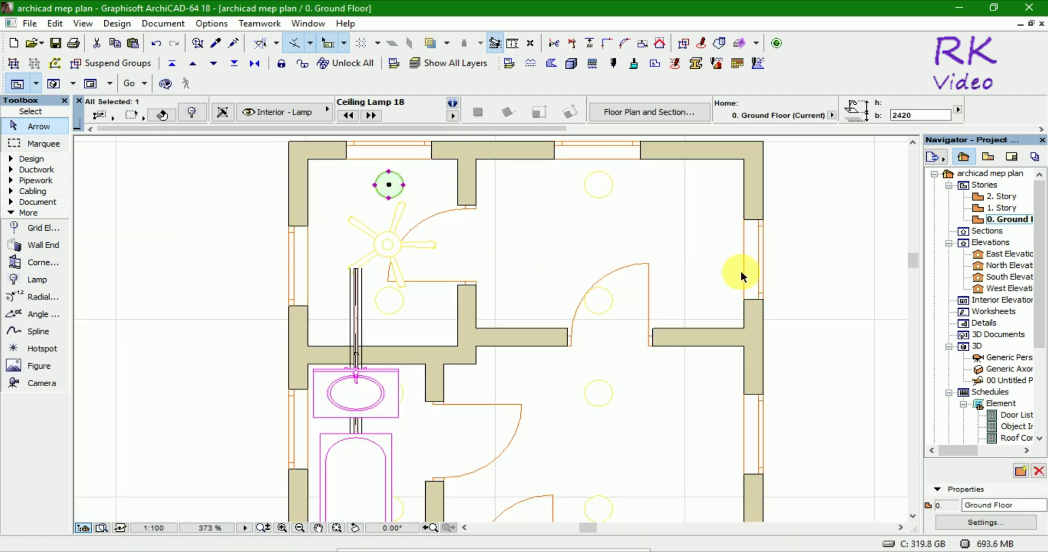
left_click(603, 194, "shift")
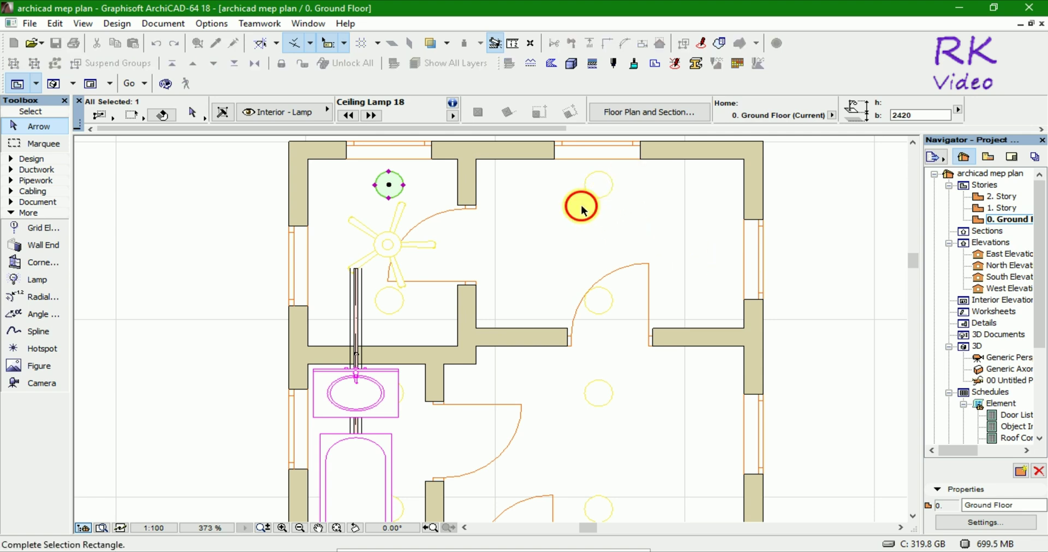
left_click(626, 287, "shift")
left_click(601, 317, "shift")
left_click(626, 368)
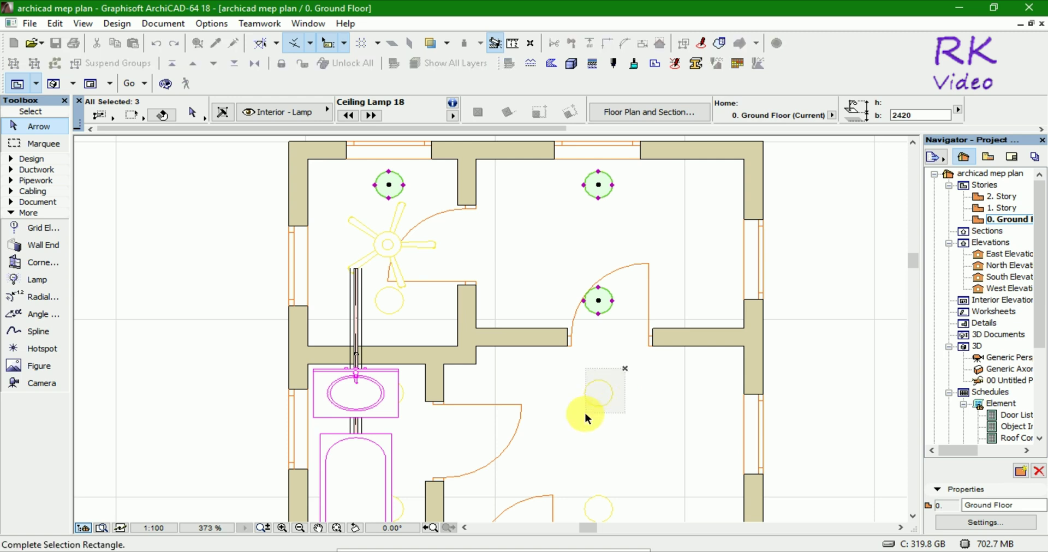
left_click(581, 416, "shift")
left_click(410, 308, "shift")
left_click(382, 320, "shift")
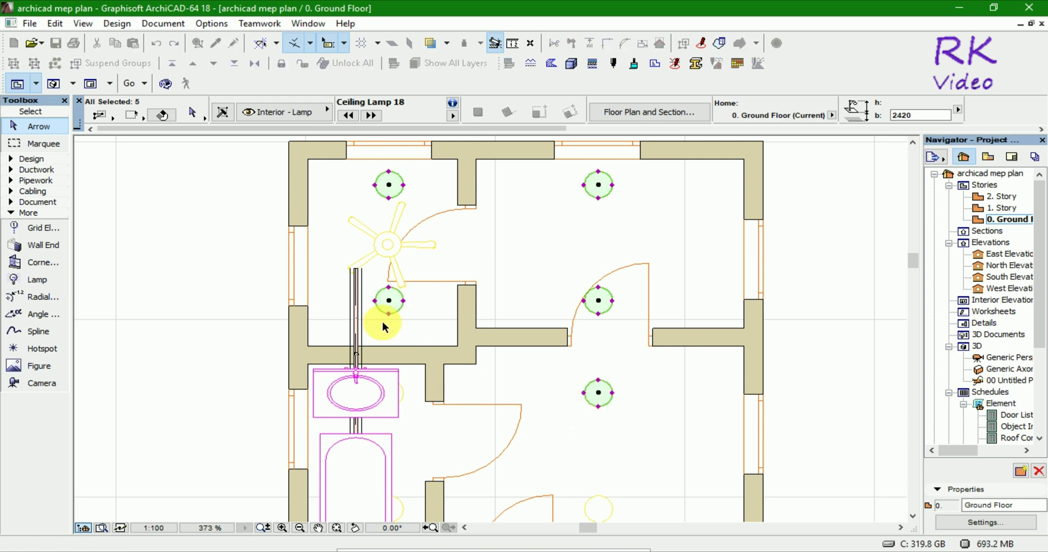
scroll(487, 218, "down", 2)
left_click(583, 409)
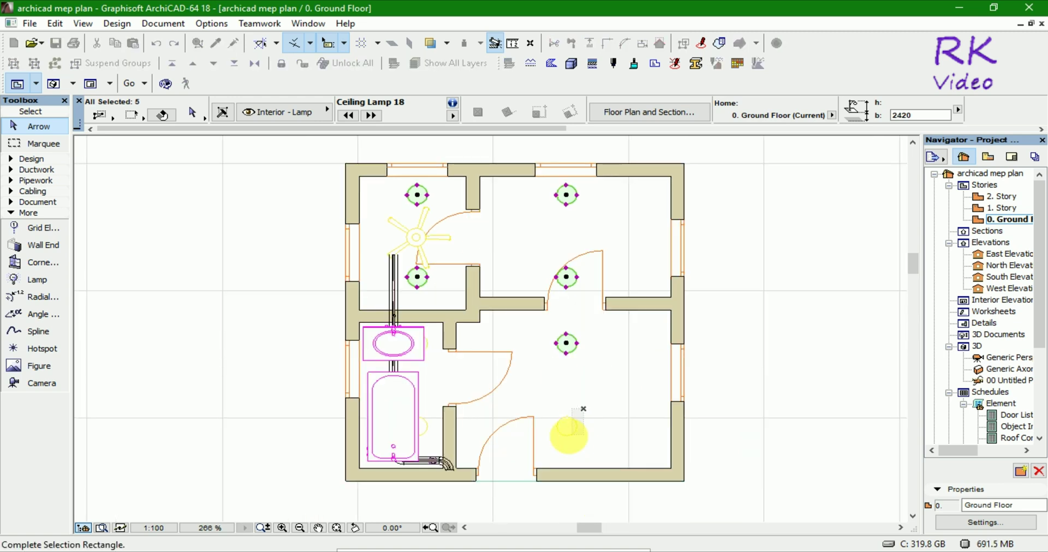
left_click(558, 434, "shift")
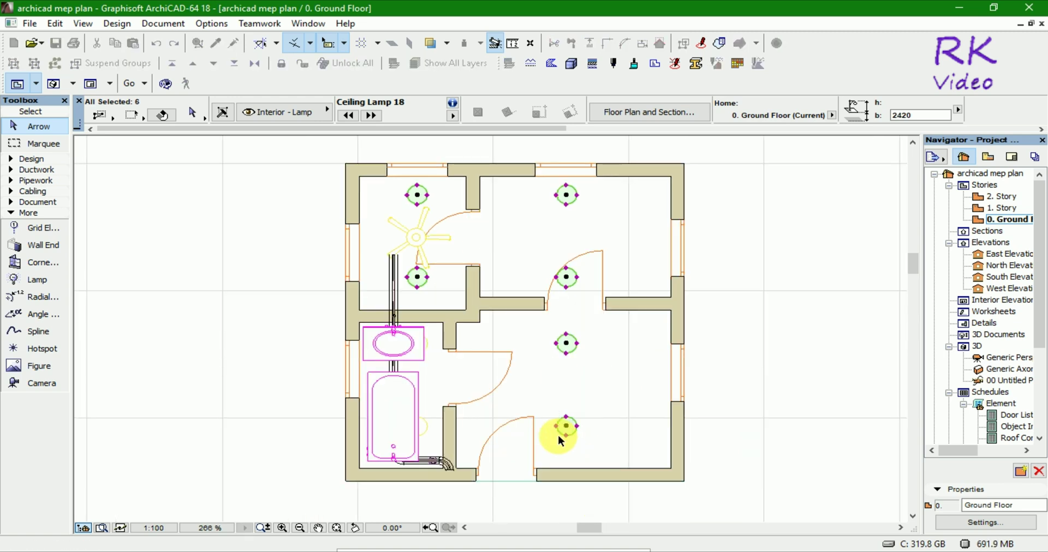
left_click(430, 348)
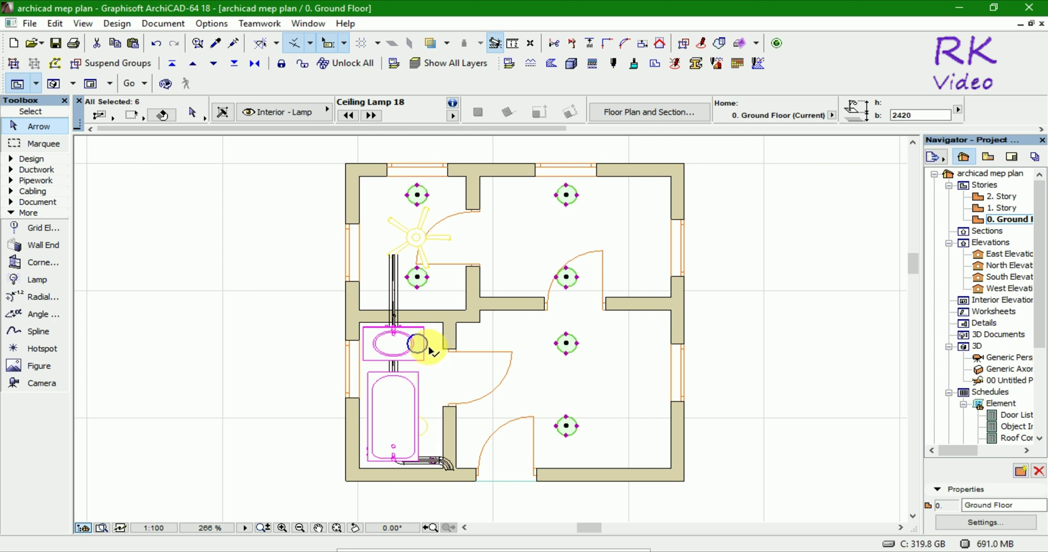
left_click(422, 424)
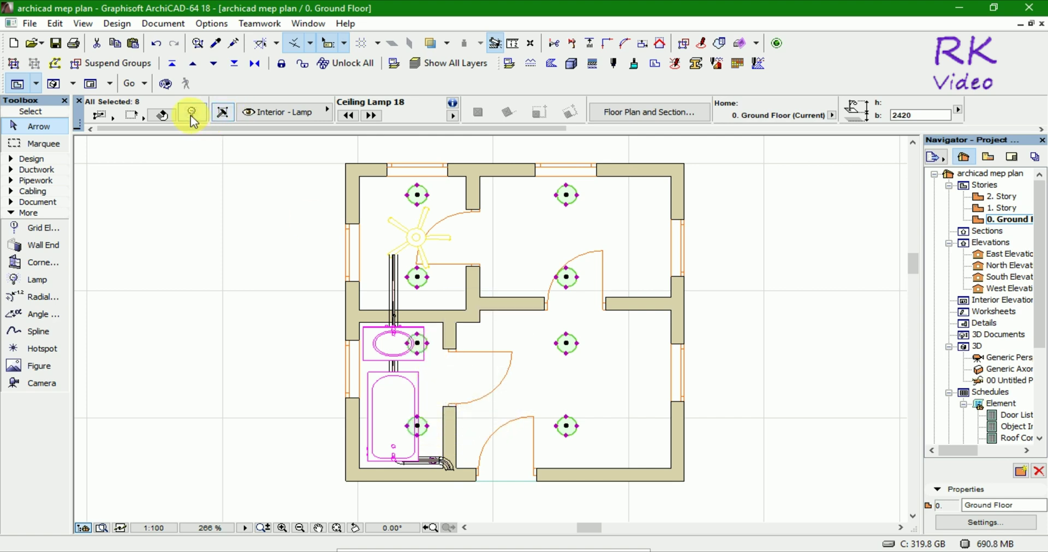
- Change the eight lamps' elevation from 2420 to 1650 and deselect them
left_click(190, 114)
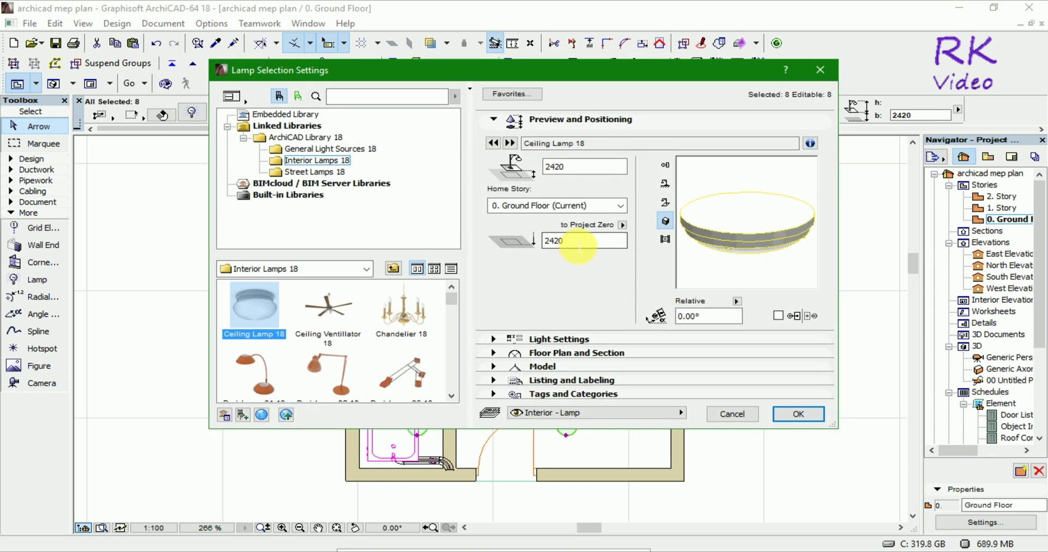
double_click(562, 241)
type("16")
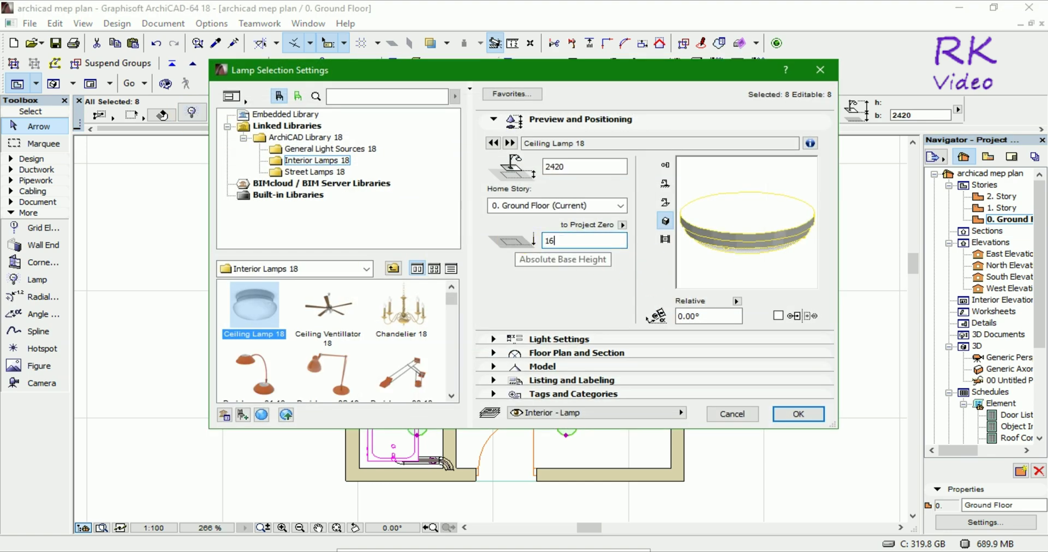
type("50")
left_click(807, 417)
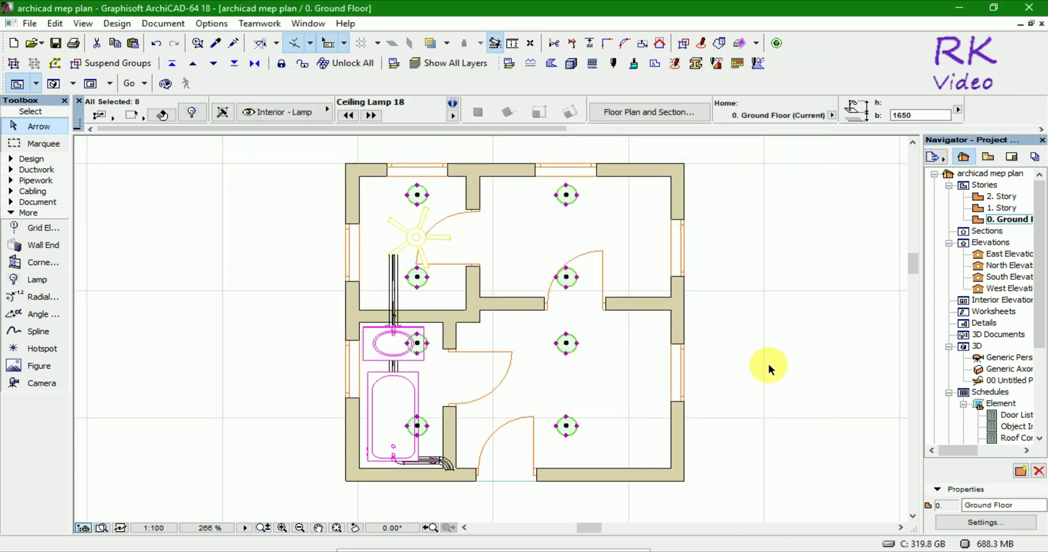
left_click(768, 363)
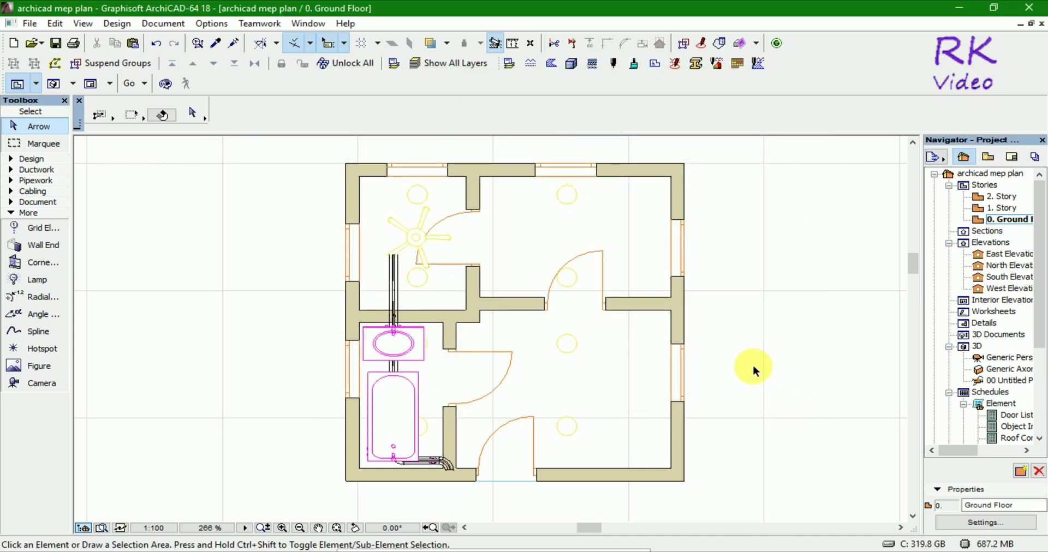
key("F3")
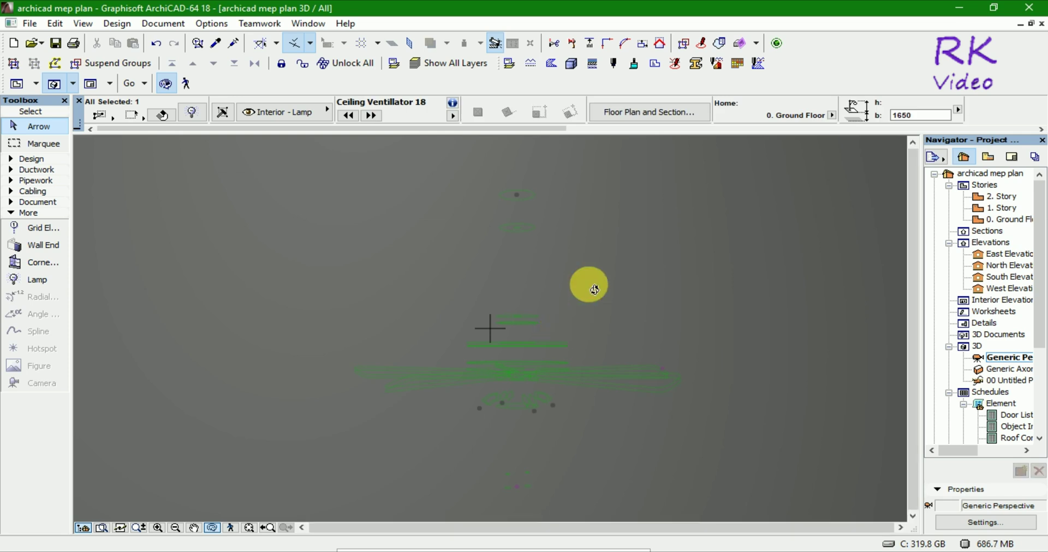
mouse_move(595, 290)
left_mouse_down()
mouse_move(481, 311)
mouse_move(417, 283)
mouse_move(643, 330)
mouse_move(713, 367)
mouse_move(553, 357)
mouse_move(657, 306)
mouse_move(717, 335)
mouse_move(714, 349)
mouse_move(681, 323)
mouse_move(697, 306)
mouse_move(702, 350)
left_mouse_up()
key("F2")
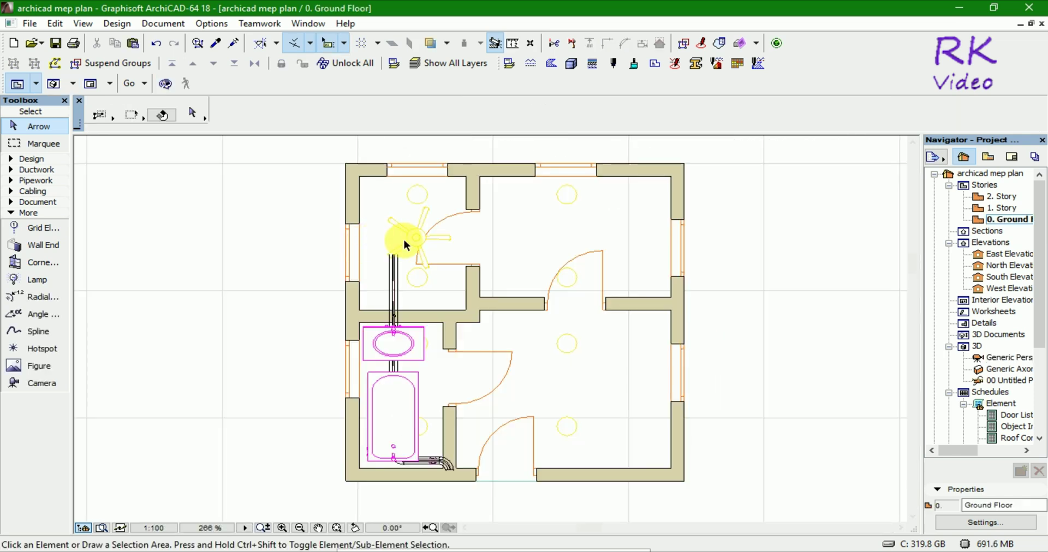
- Move the ceiling fan into the upper-right room
left_click(414, 232)
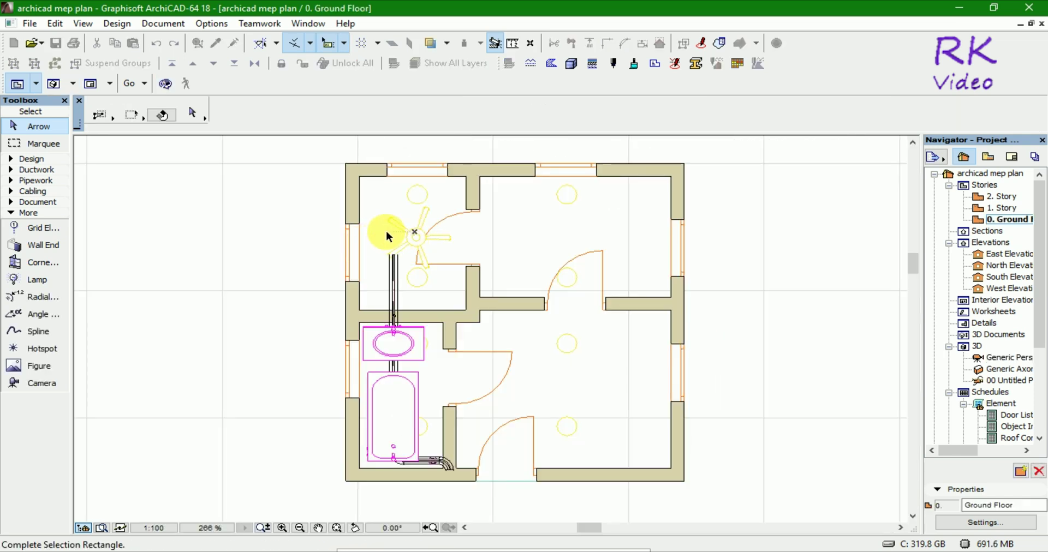
left_click(389, 225)
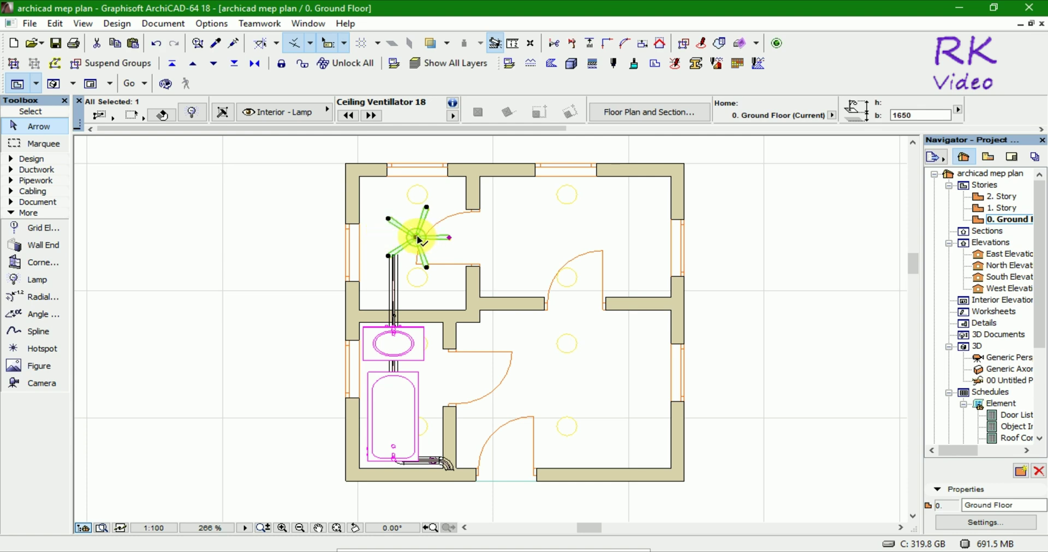
left_click(418, 240)
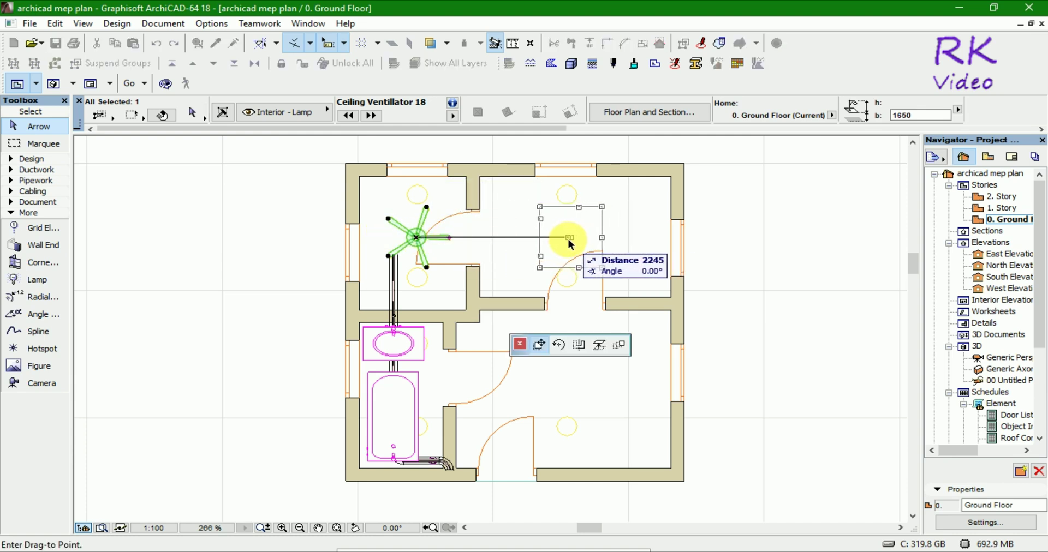
left_click(571, 238)
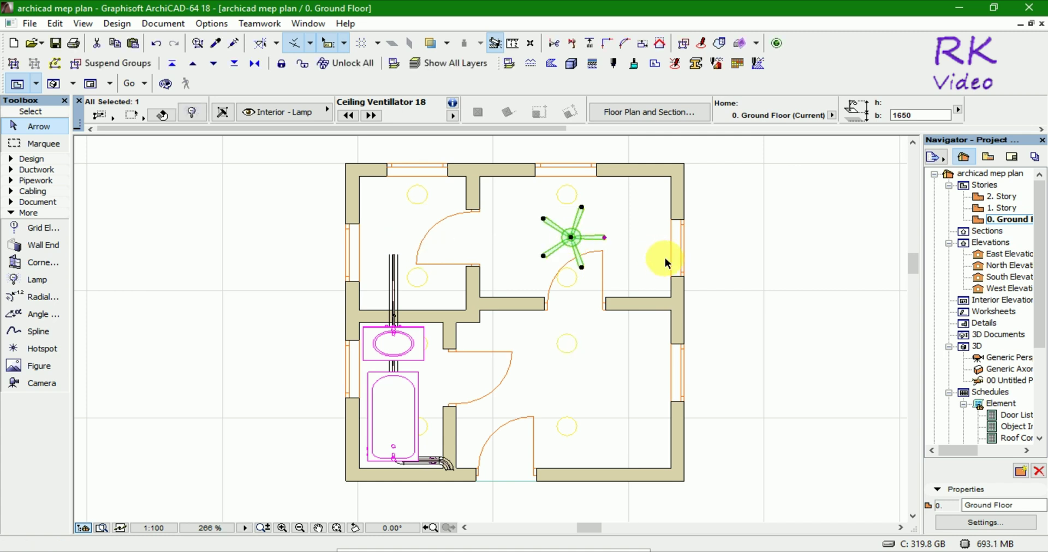
- Place a copy of the fan in the lower-right room between its lamps
key("ctrl+shift+d")
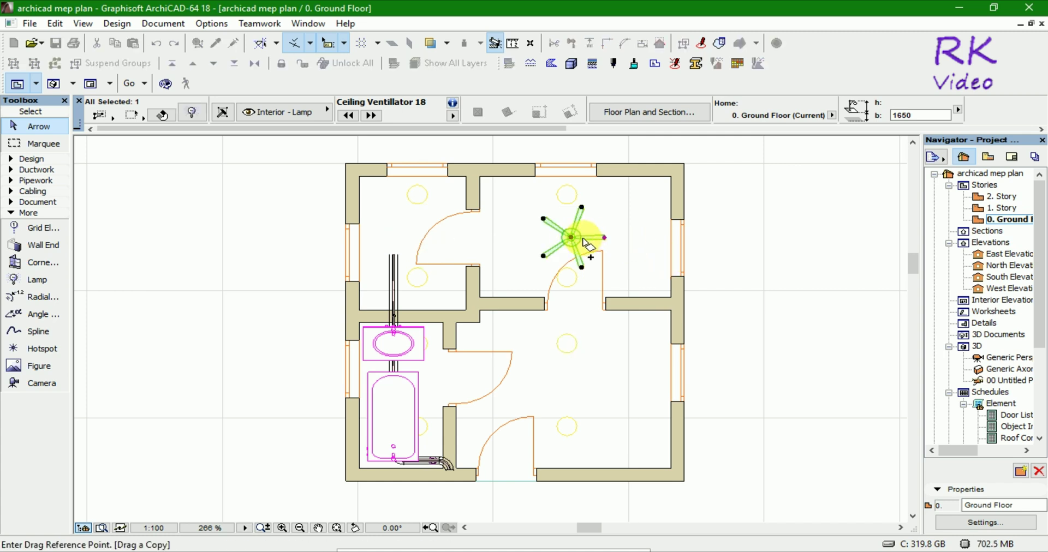
left_click(572, 238)
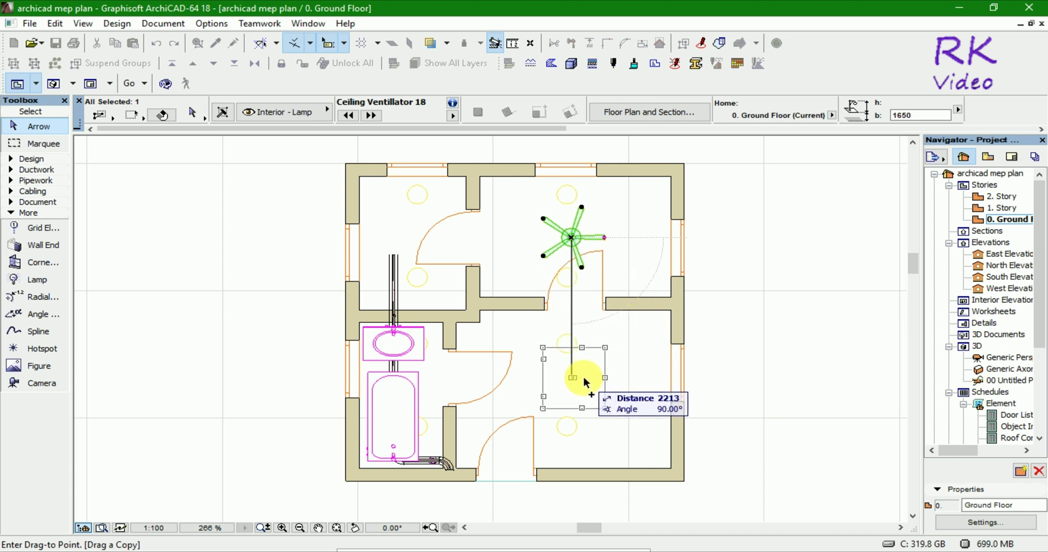
left_click(583, 379)
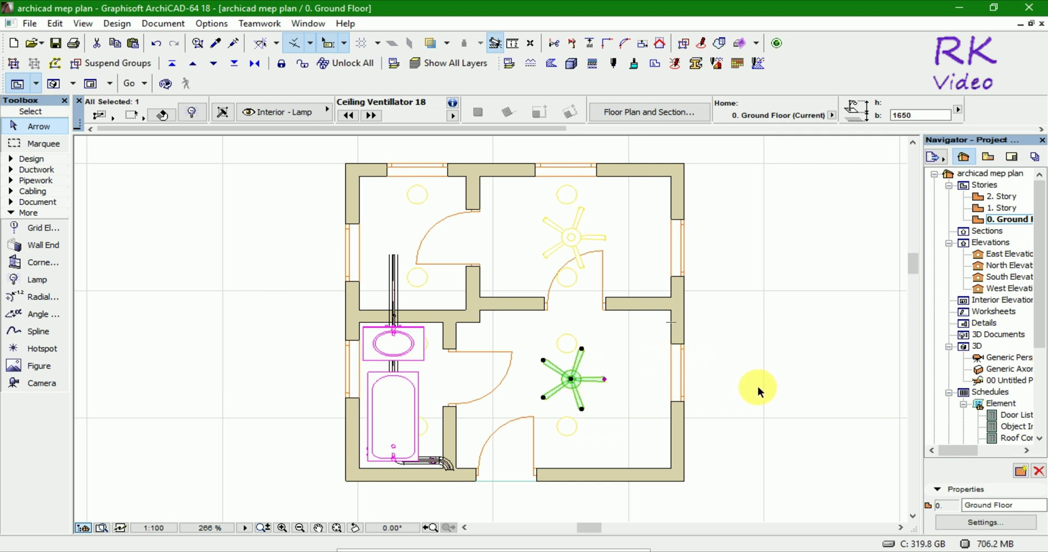
left_click(791, 384)
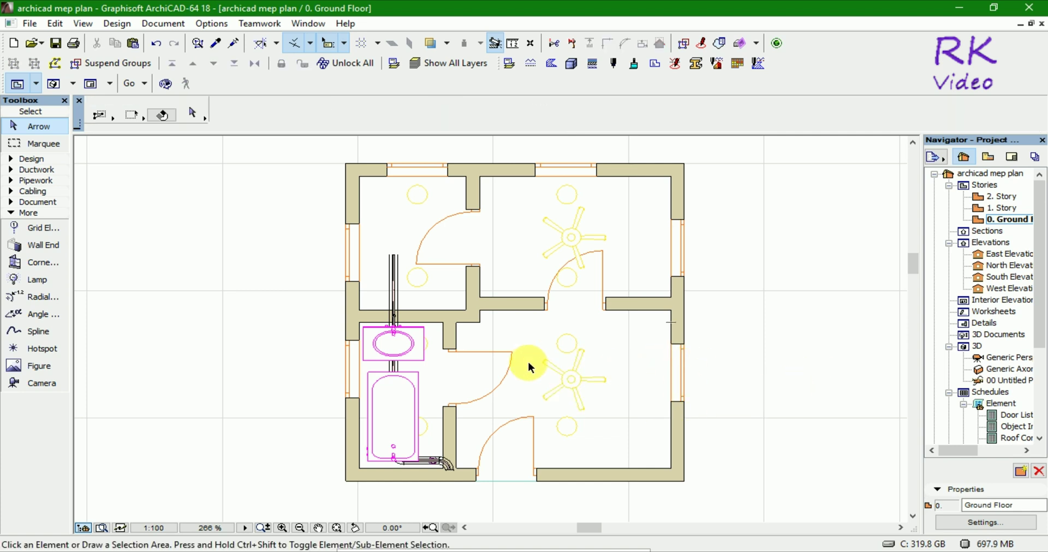
- Move the lamp above the lower-right fan 150 mm upward
scroll(522, 360, "up", 2)
left_click(629, 312)
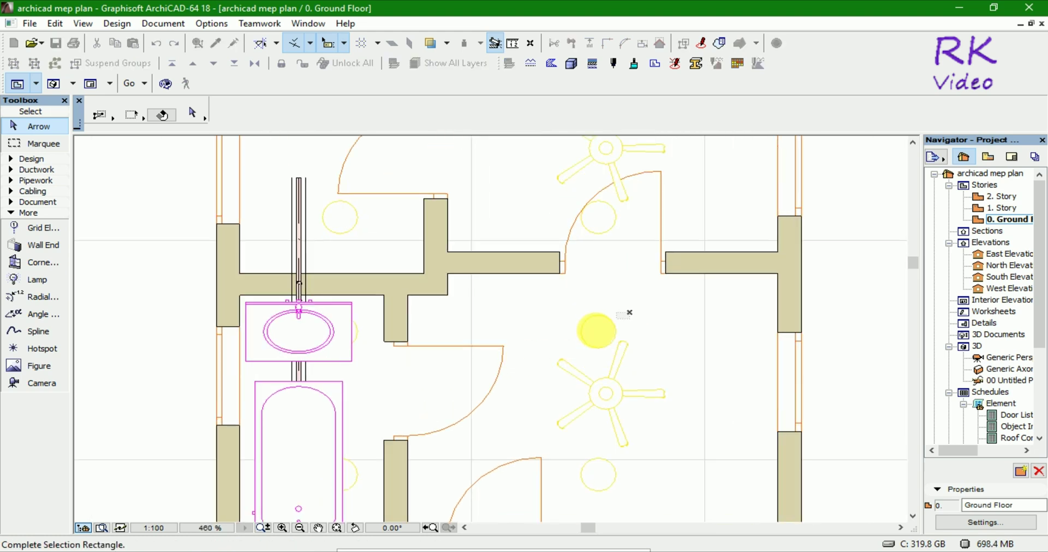
left_click(574, 334)
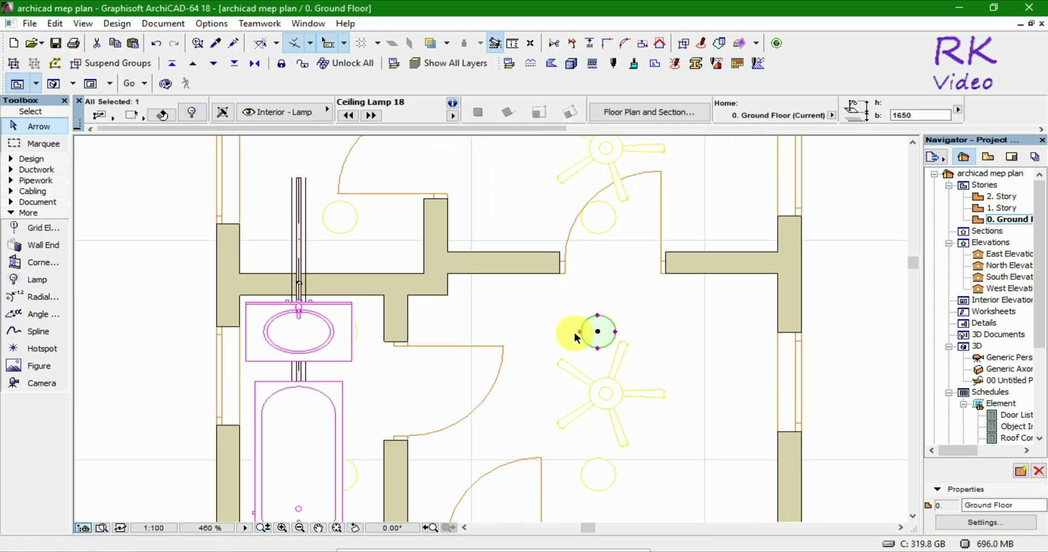
key("ctrl+d")
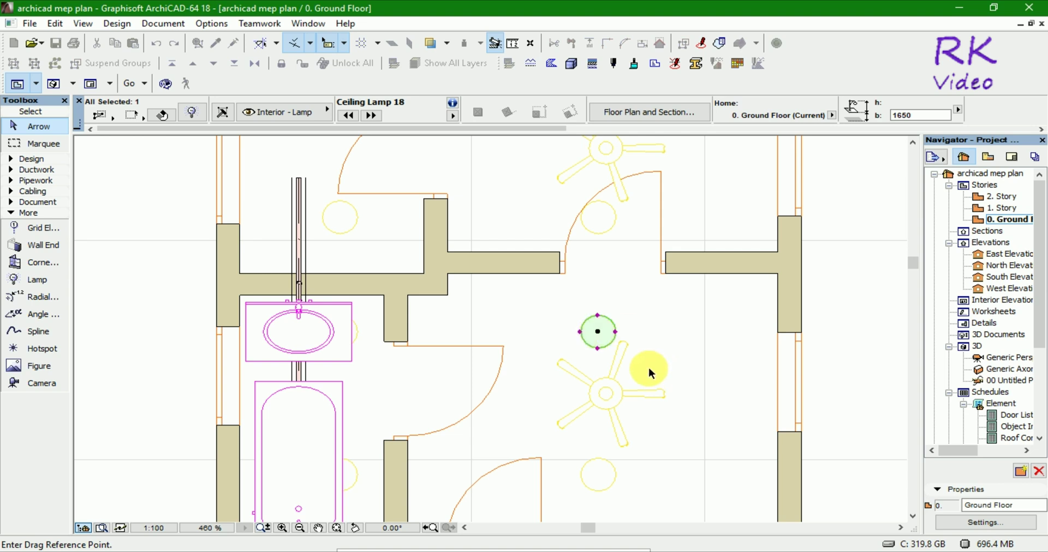
left_click(598, 332)
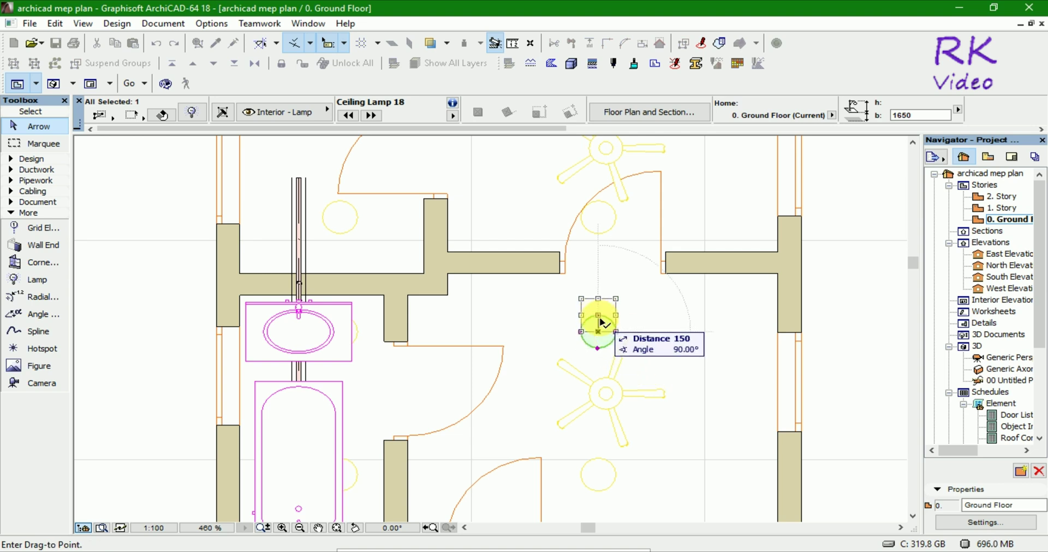
left_click(600, 319)
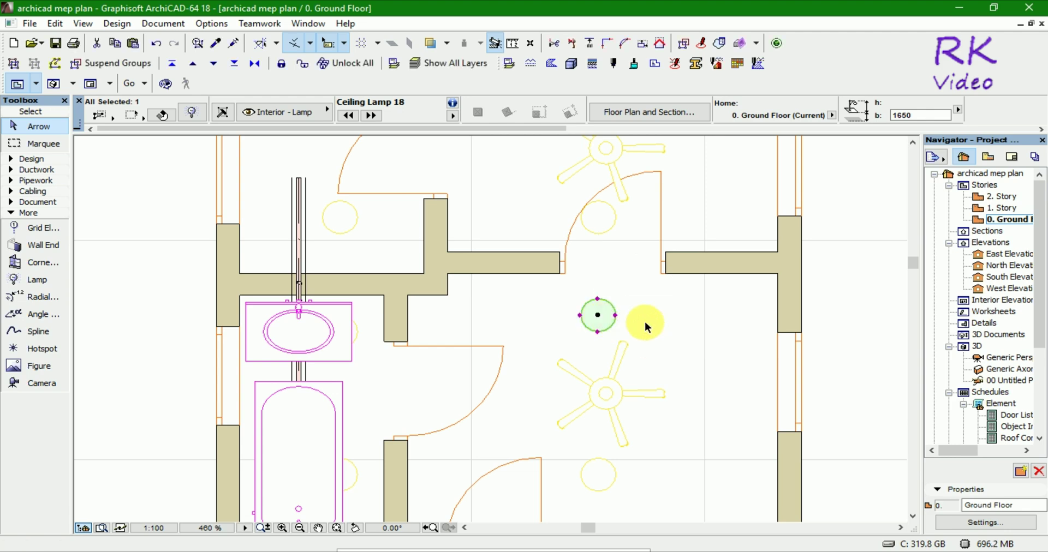
scroll(574, 271, "down", 2)
scroll(579, 437, "up", 2)
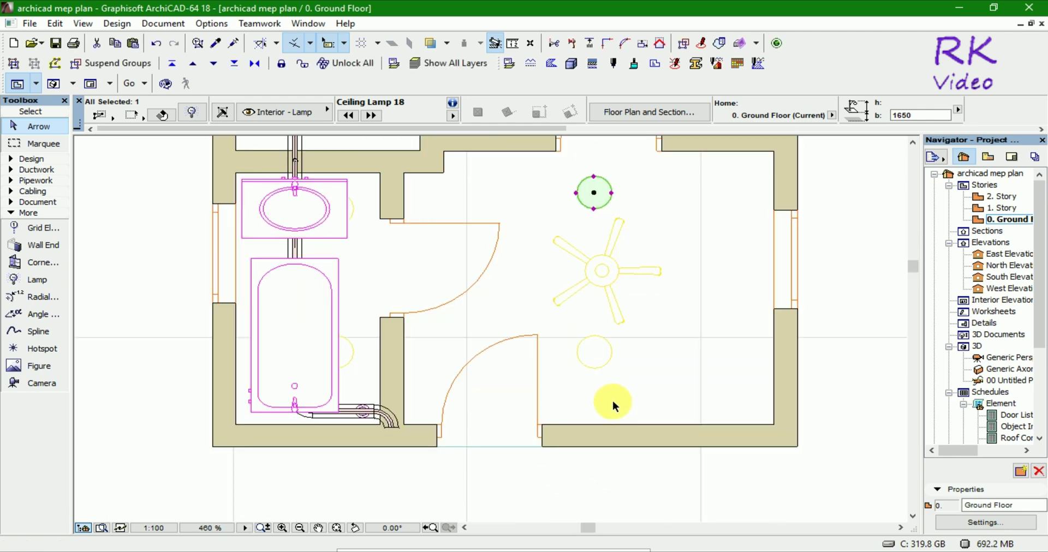
- Shift the lamp below the lower-right fan slightly down so the fan sits centred between lamps
left_click(607, 363)
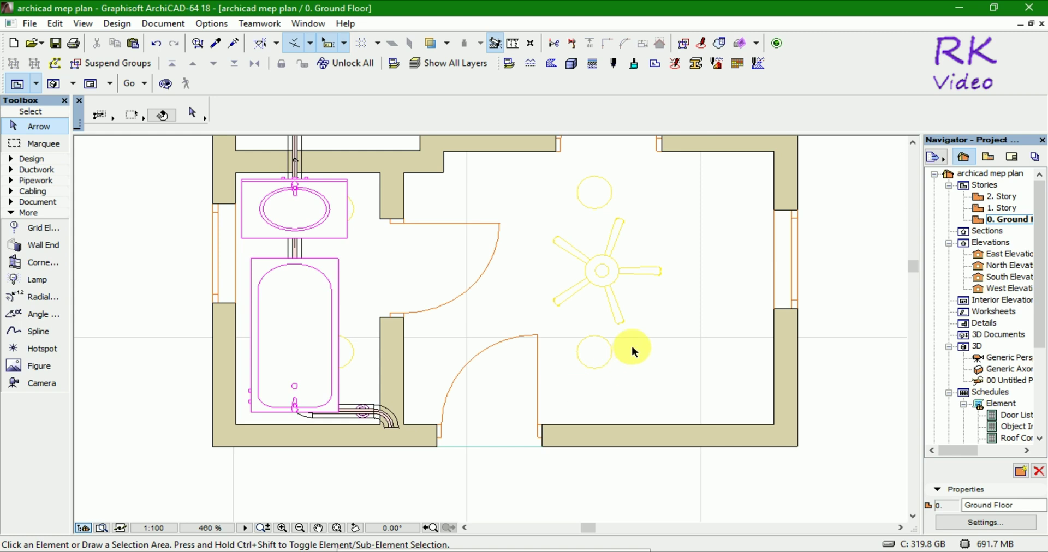
left_click_drag(631, 347, 581, 381)
left_click(594, 368)
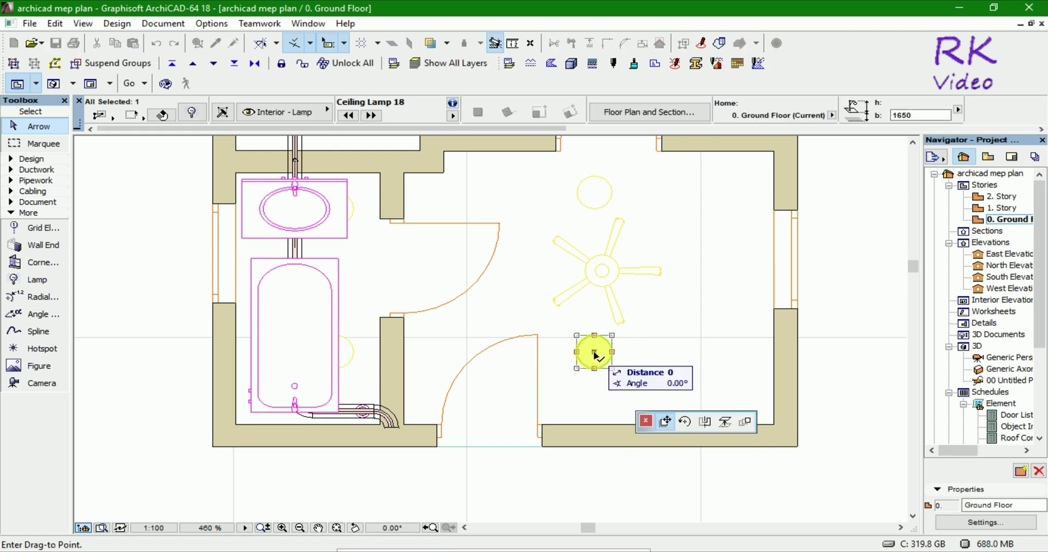
left_click(593, 368)
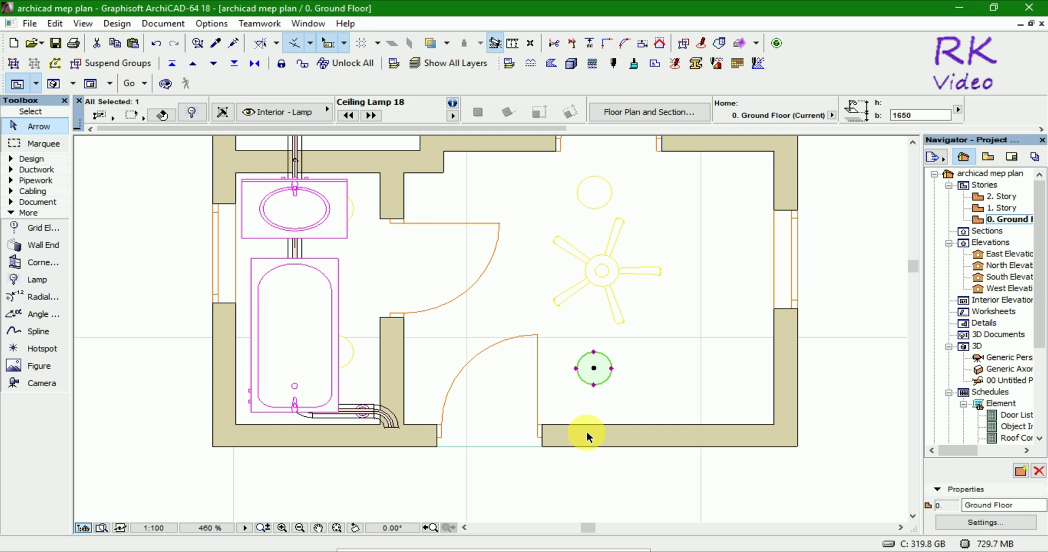
left_click(650, 463)
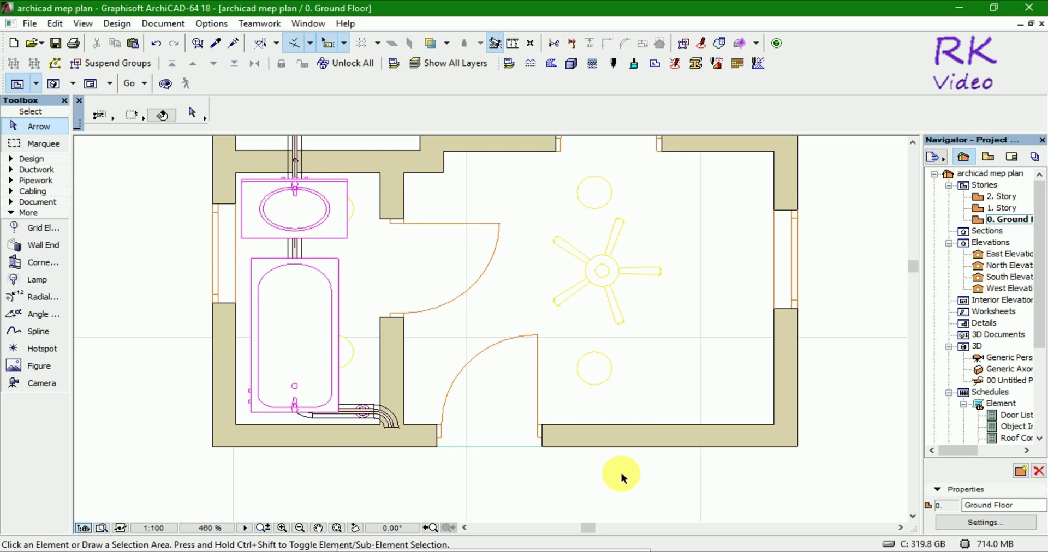
scroll(556, 473, "down", 3)
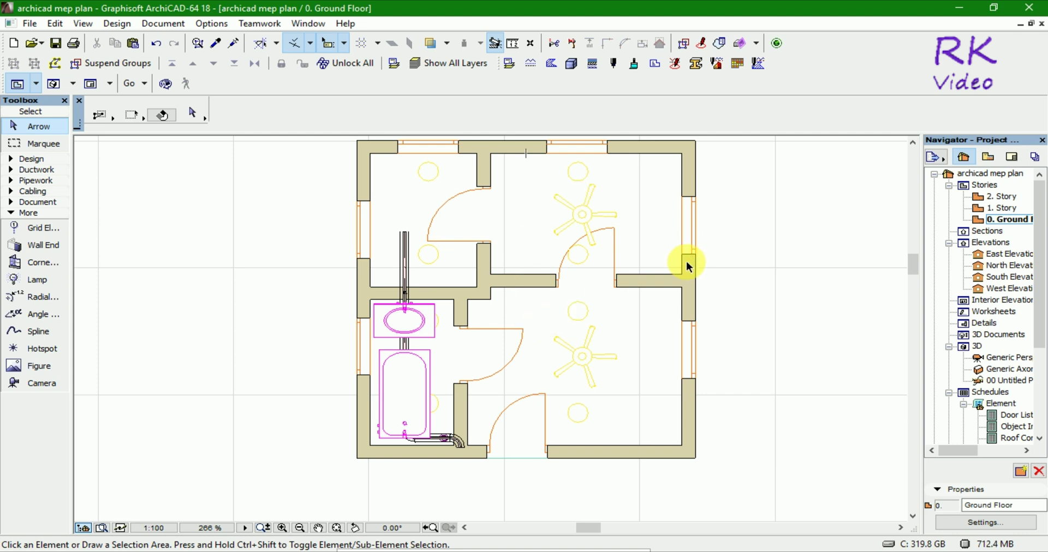
- Select the ceiling fan in the 3D view and orbit to a top-down look at it
key("F3")
left_click(599, 299)
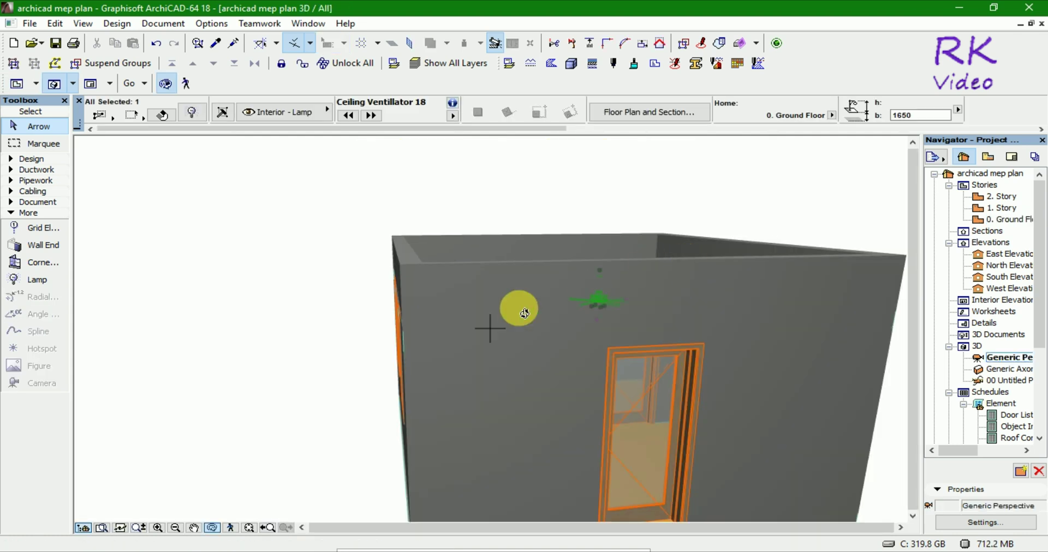
mouse_move(385, 334)
left_mouse_down()
mouse_move(633, 289)
mouse_move(681, 227)
mouse_move(679, 196)
mouse_move(667, 197)
mouse_move(702, 209)
mouse_move(697, 188)
left_mouse_up()
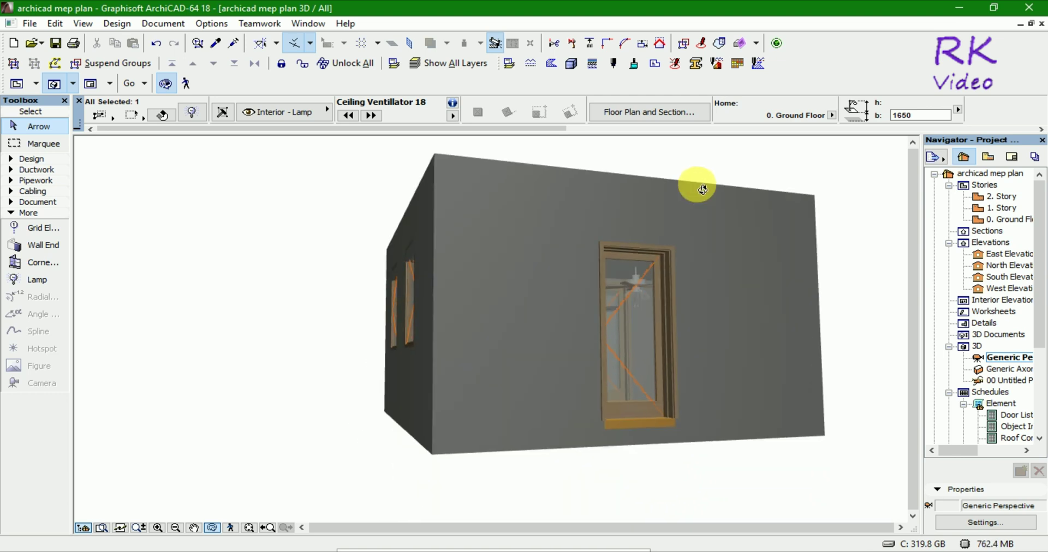
scroll(644, 267, "up", 3)
scroll(622, 273, "up", 3)
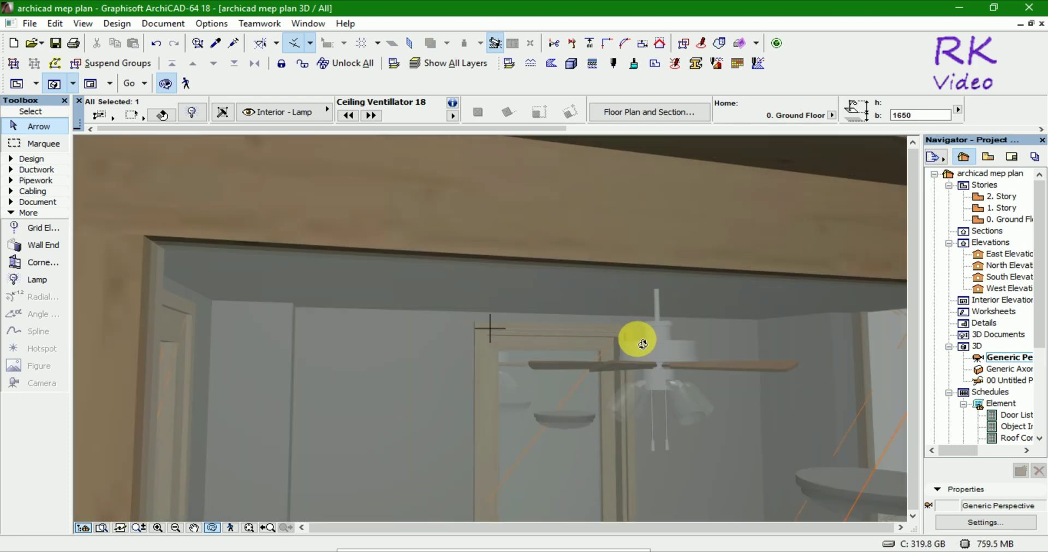
scroll(643, 344, "up", 2)
scroll(643, 344, "up", 2)
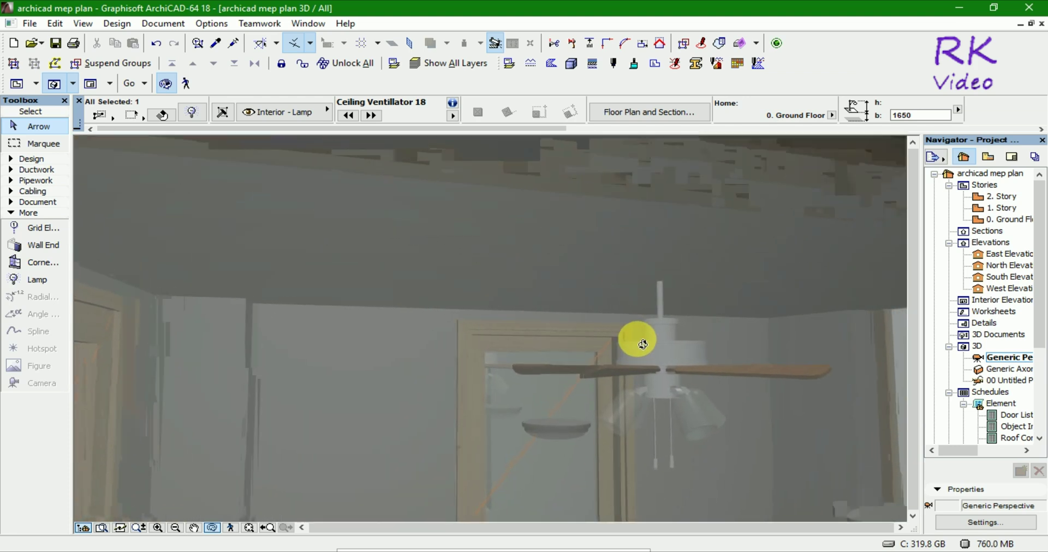
scroll(643, 344, "up", 2)
scroll(643, 350, "up", 2)
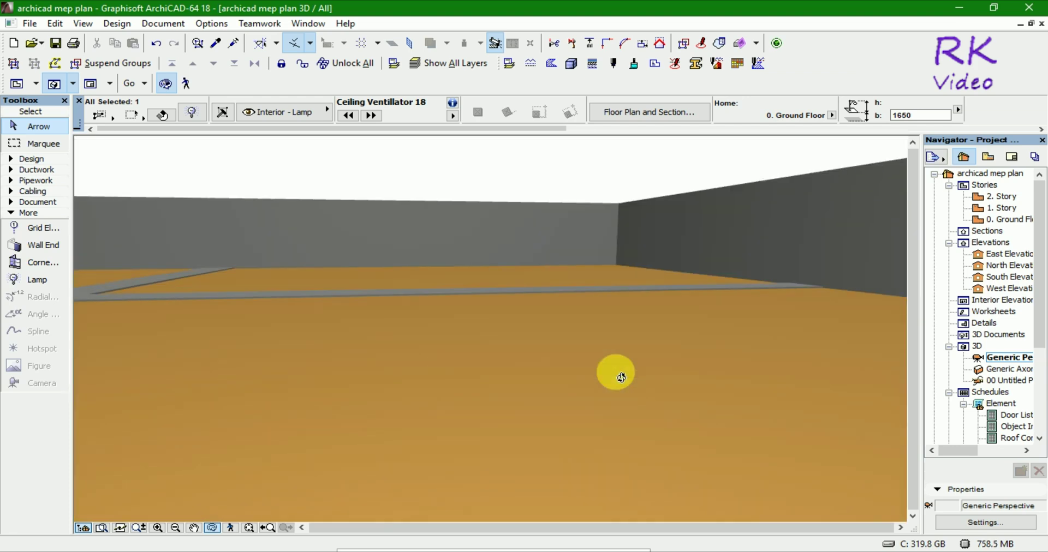
- Zoom back out, view the hanging fan level from the front, then return to the ground floor plan
scroll(647, 343, "down", 3)
scroll(655, 322, "up", 2)
scroll(671, 301, "up", 2)
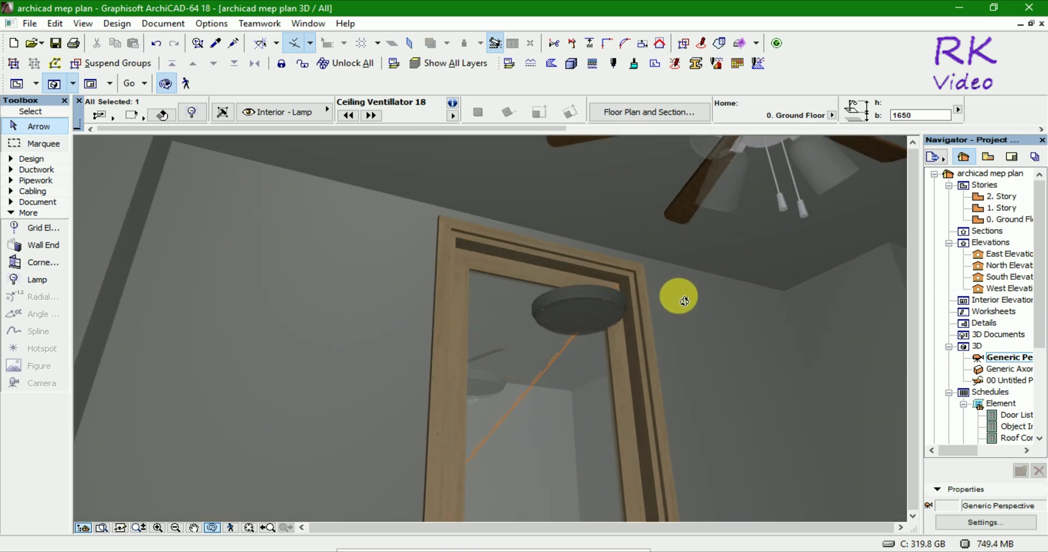
scroll(669, 300, "up", 1)
scroll(668, 301, "down", 1)
scroll(667, 290, "down", 1)
scroll(688, 290, "down", 2)
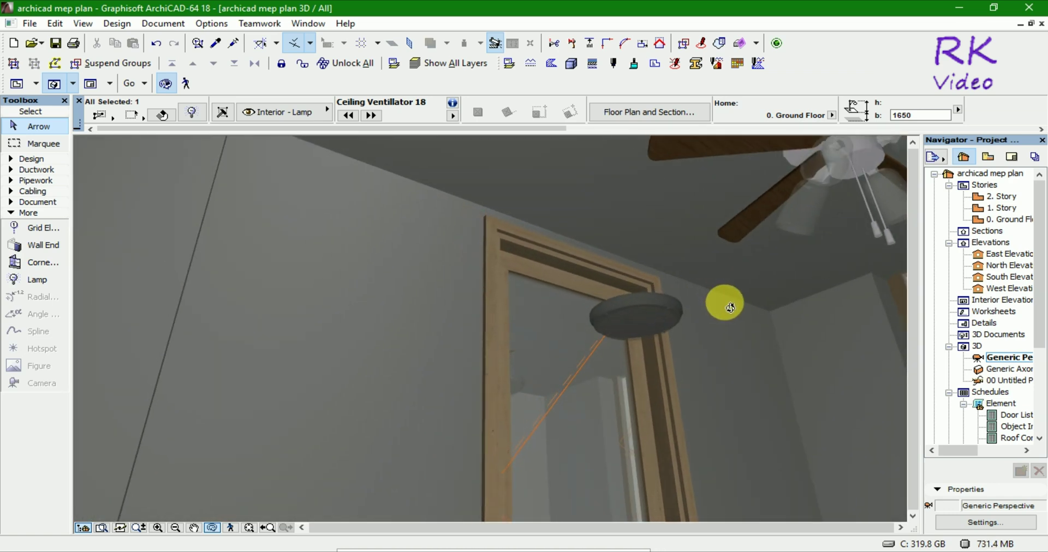
scroll(728, 302, "down", 2)
scroll(753, 320, "down", 1)
scroll(726, 316, "down", 2)
scroll(696, 318, "down", 1)
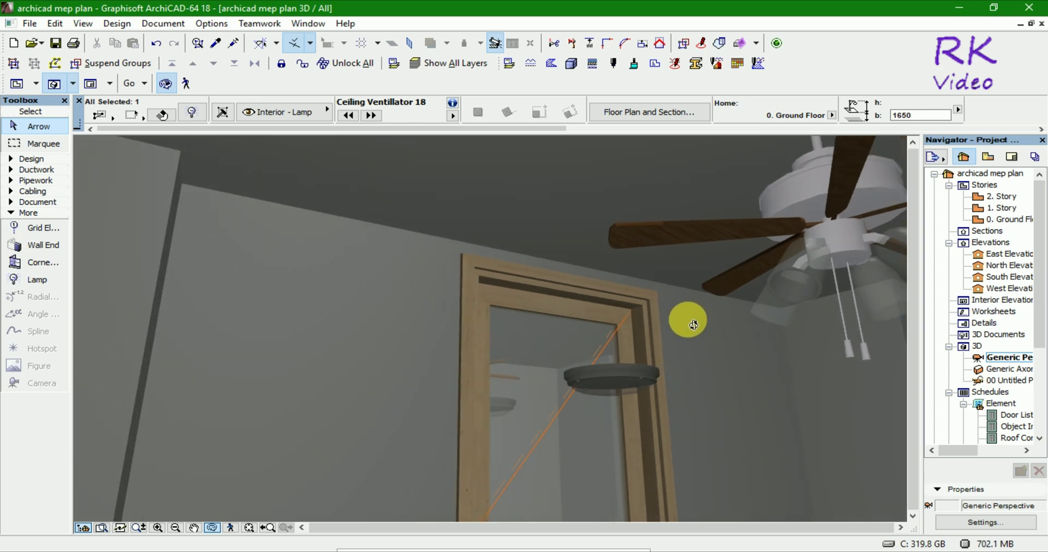
scroll(666, 326, "down", 2)
mouse_move(648, 331)
left_mouse_down()
mouse_move(615, 328)
mouse_move(623, 342)
left_mouse_up()
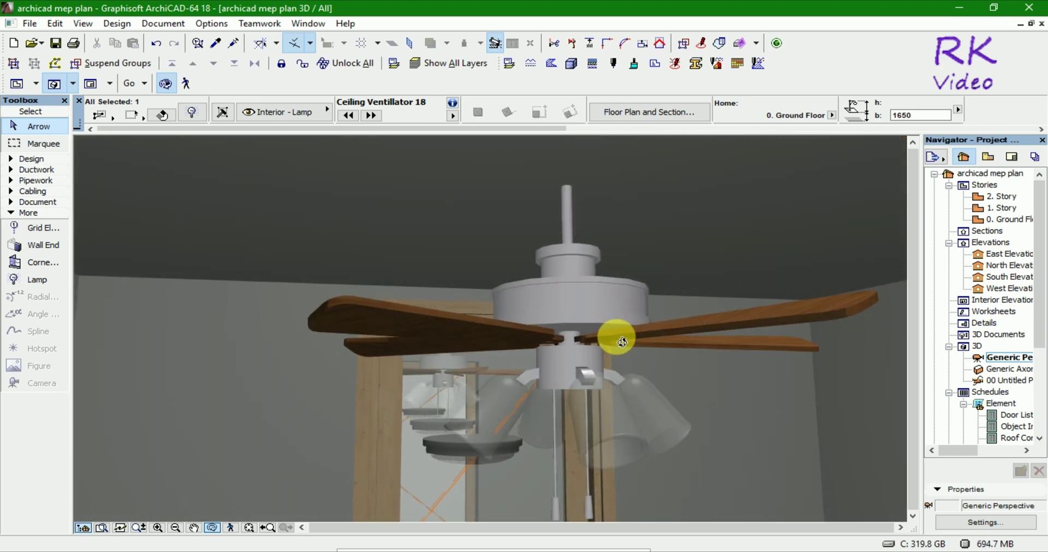
key("F2")
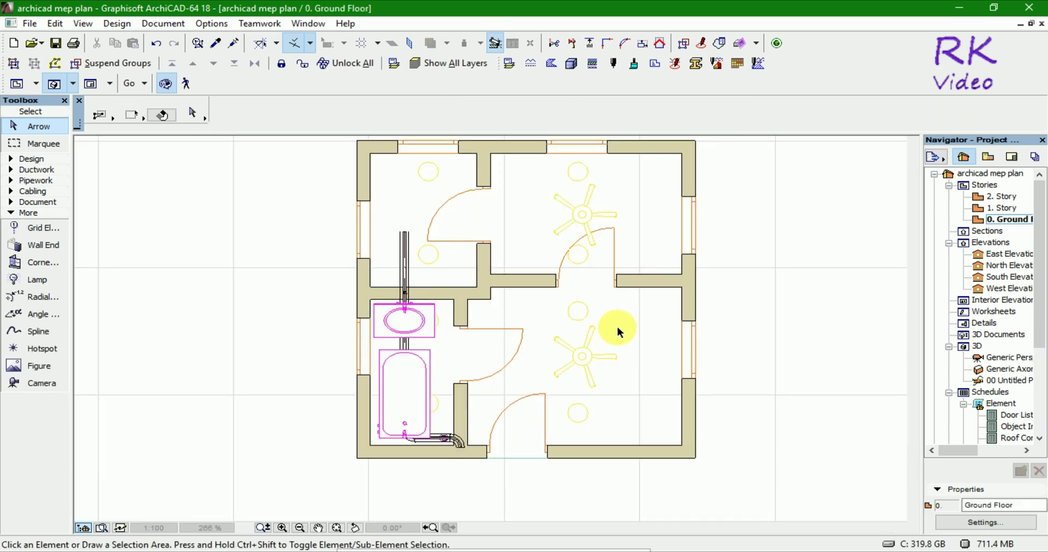
- Shift-select the Ceiling Lamp 18 symbols in the top rooms, small left room, bathroom and large room
left_click(608, 165)
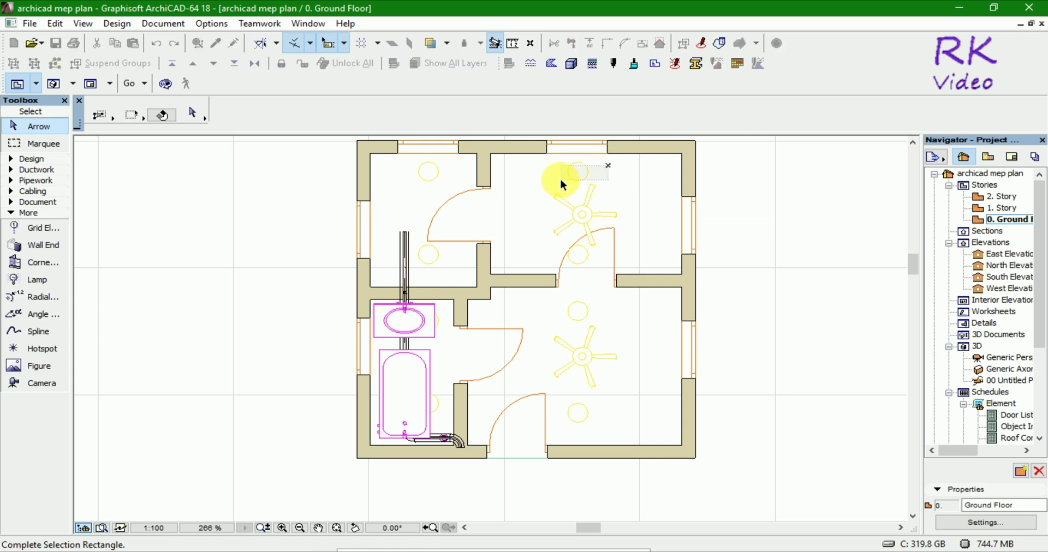
left_click(553, 181)
left_click(431, 173, "shift")
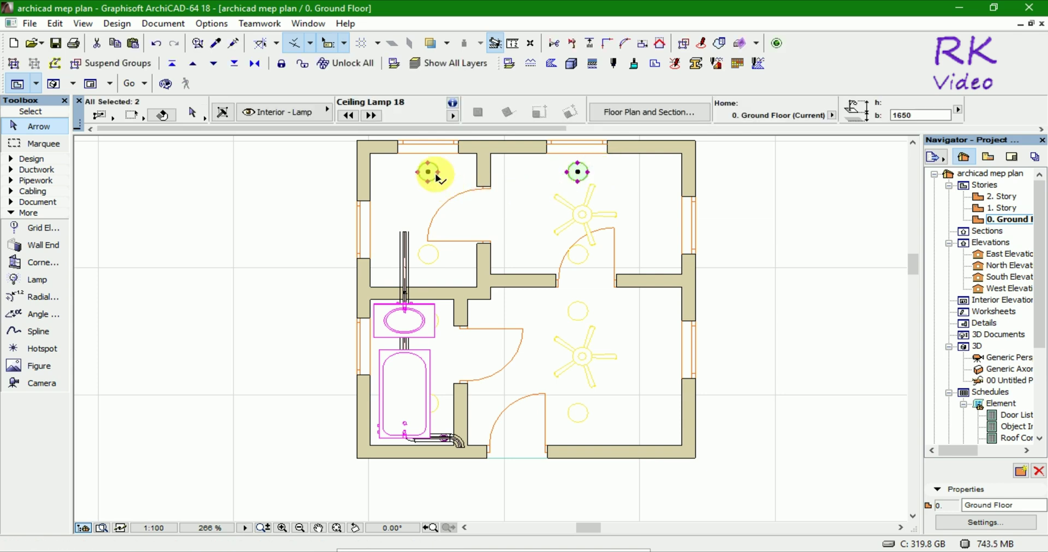
left_click(436, 258, "shift")
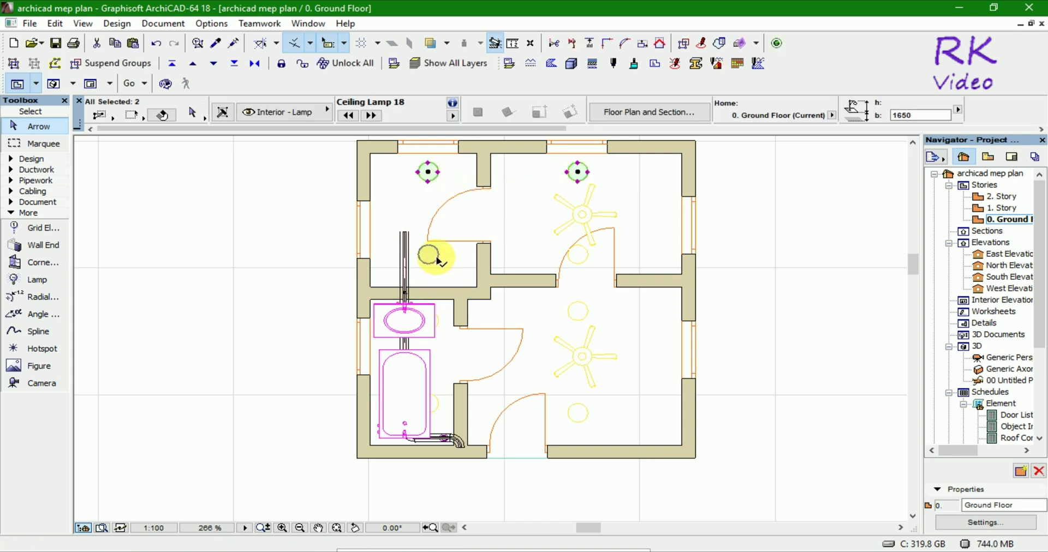
left_click(429, 404, "shift")
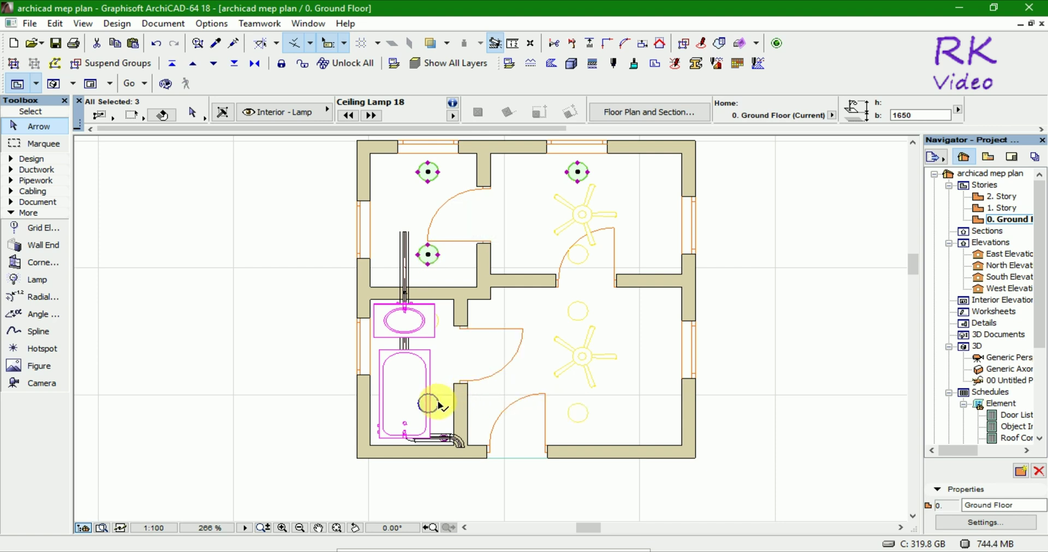
left_click(440, 325, "shift")
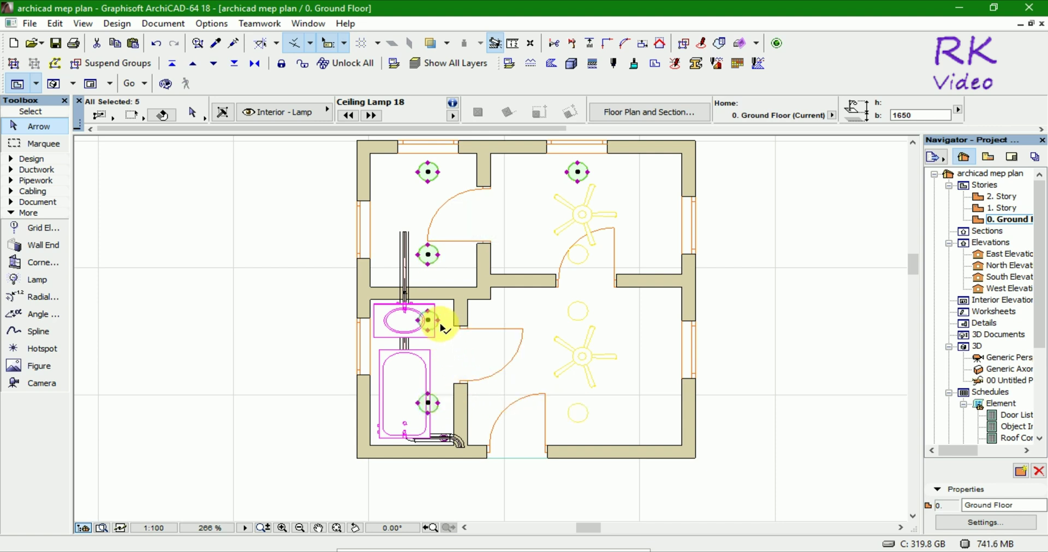
left_click(576, 314, "shift")
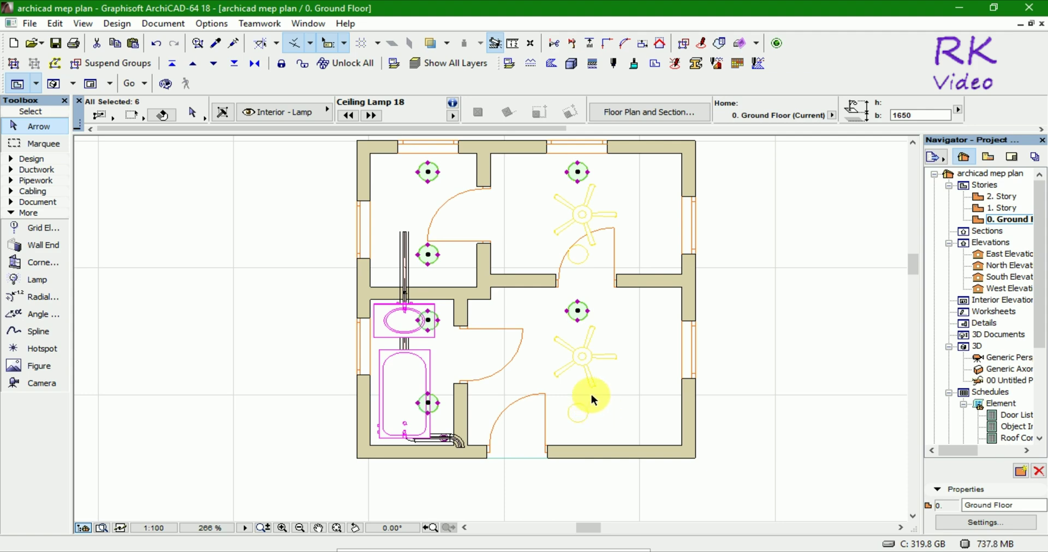
left_click(571, 425, "shift")
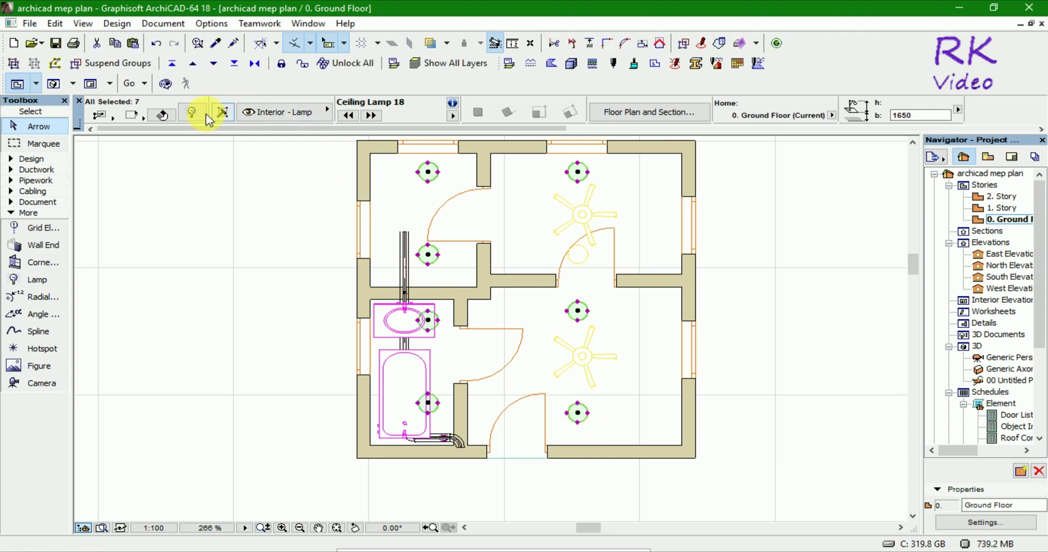
- Change the selected lamps' 'to Project Zero' elevation from 1650 to 2500 and check them in 3D
left_click(191, 112)
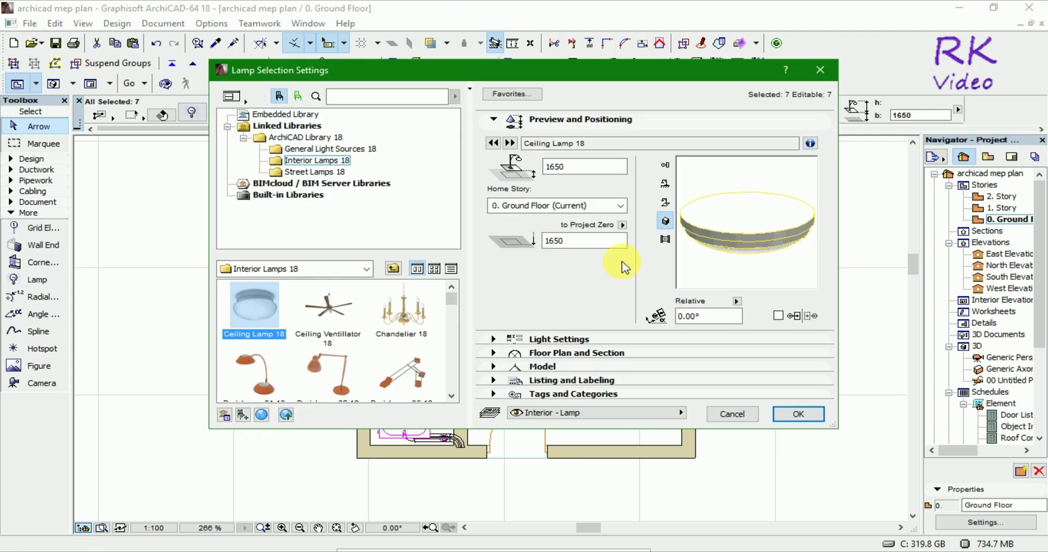
left_click_drag(575, 241, 493, 240)
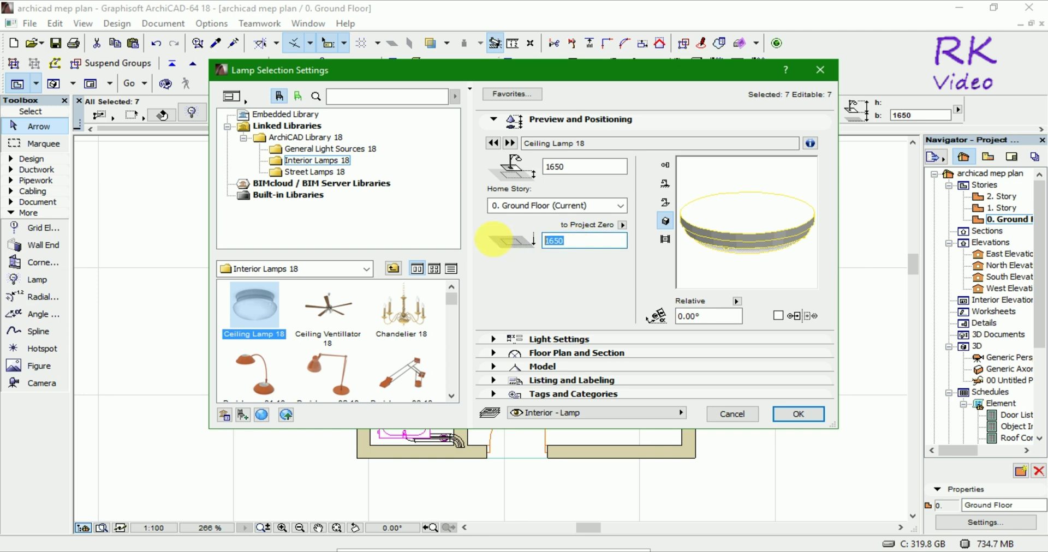
type("2500")
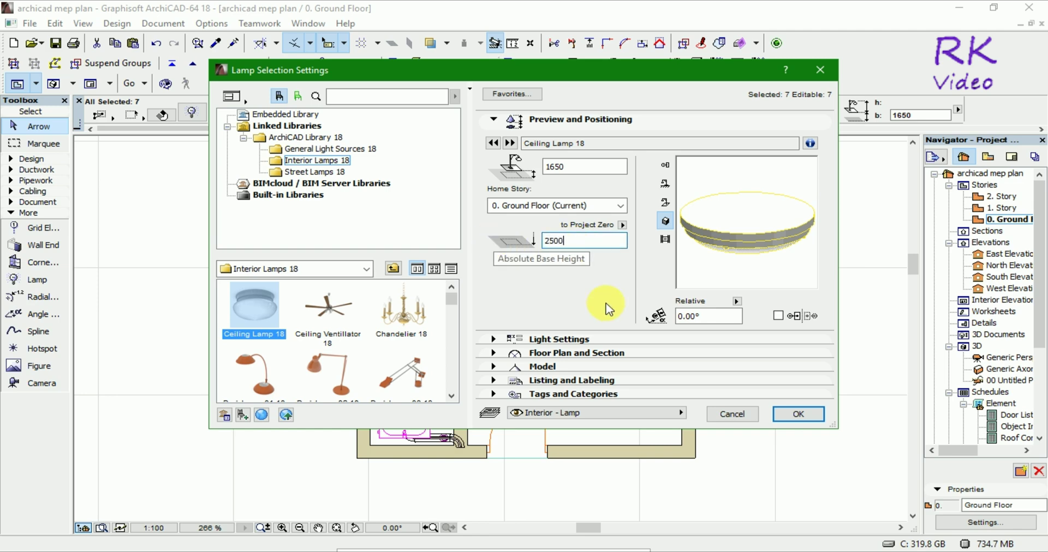
left_click(796, 414)
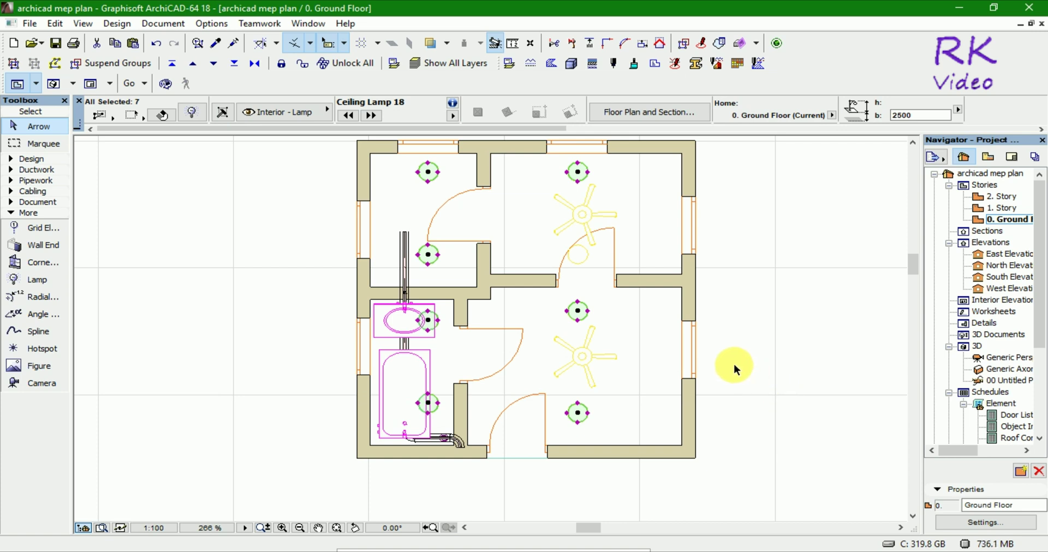
key("F3")
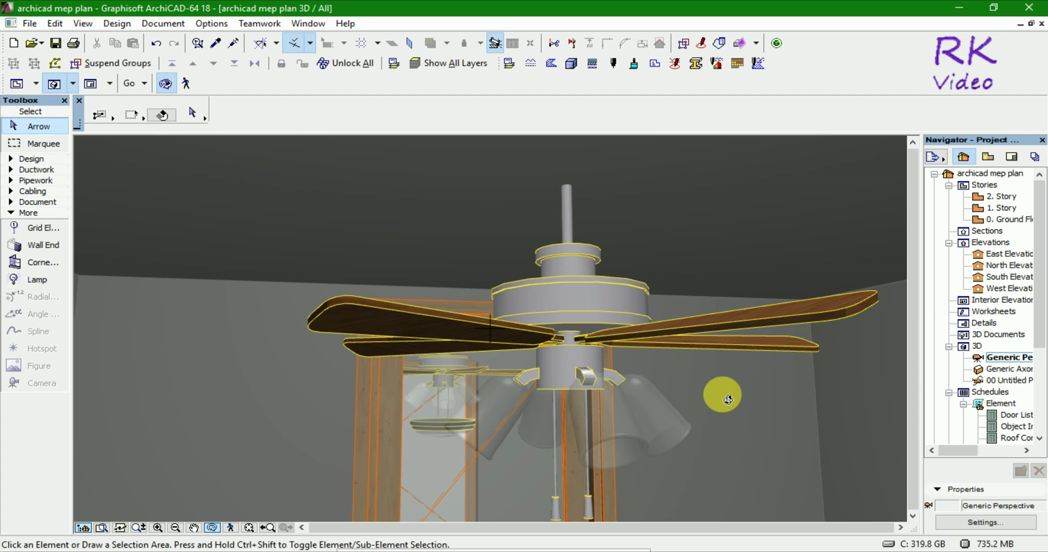
mouse_move(727, 400)
left_mouse_down()
mouse_move(737, 348)
mouse_move(742, 442)
mouse_move(627, 402)
mouse_move(648, 435)
mouse_move(669, 435)
mouse_move(703, 403)
mouse_move(751, 283)
mouse_move(748, 302)
mouse_move(695, 316)
mouse_move(548, 319)
mouse_move(520, 348)
mouse_move(538, 425)
mouse_move(596, 470)
mouse_move(513, 452)
mouse_move(486, 470)
mouse_move(388, 346)
mouse_move(373, 380)
mouse_move(358, 274)
mouse_move(375, 309)
mouse_move(390, 285)
mouse_move(694, 289)
mouse_move(706, 421)
mouse_move(672, 431)
mouse_move(662, 454)
mouse_move(709, 353)
mouse_move(709, 336)
mouse_move(667, 332)
mouse_move(699, 435)
mouse_move(572, 474)
mouse_move(368, 427)
mouse_move(487, 332)
mouse_move(478, 400)
left_mouse_up()
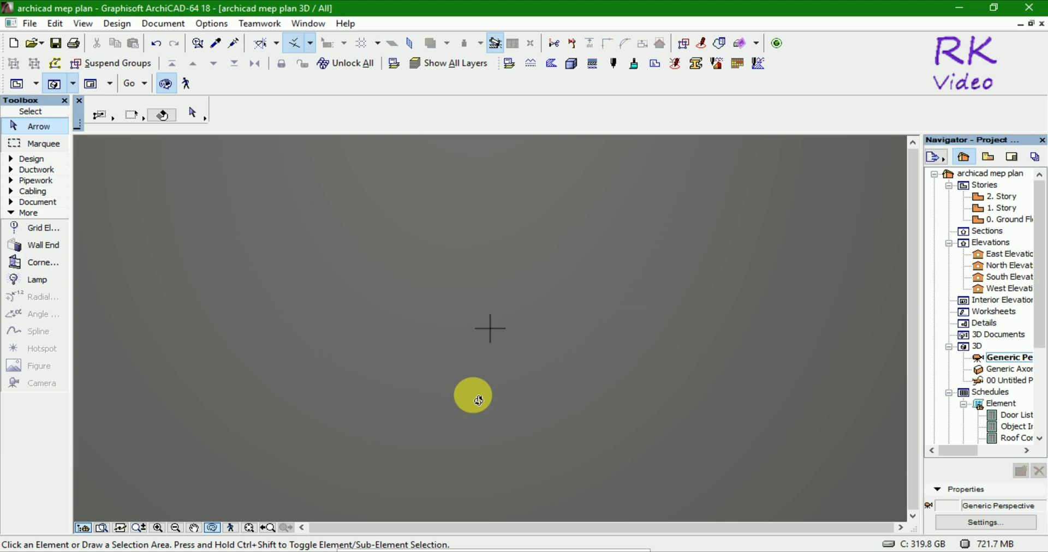
key("Escape")
key("F2")
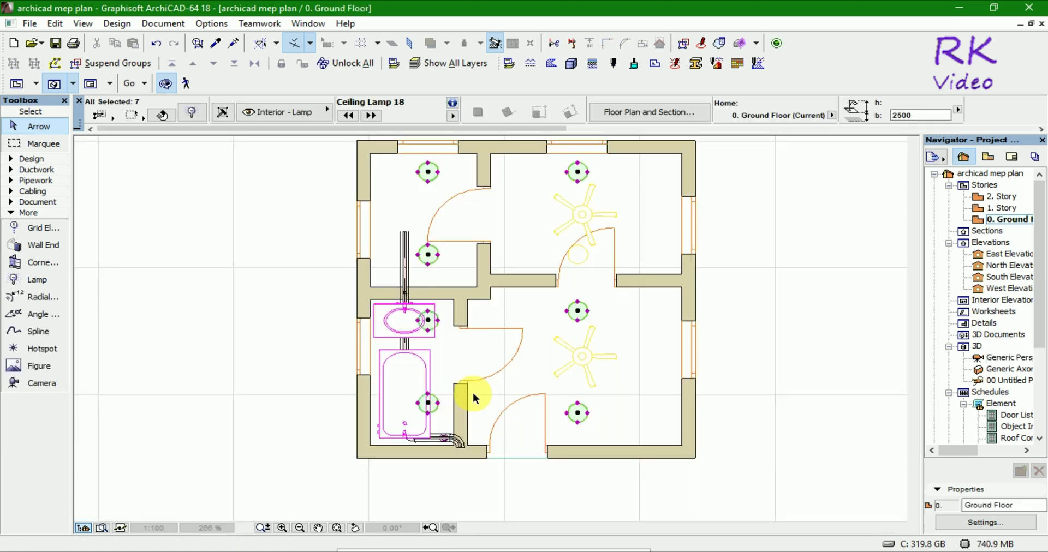
- Lower the selected lamps' 'to Project Zero' elevation from 2500 to 2300 in Lamp Selection Settings
left_click(192, 114)
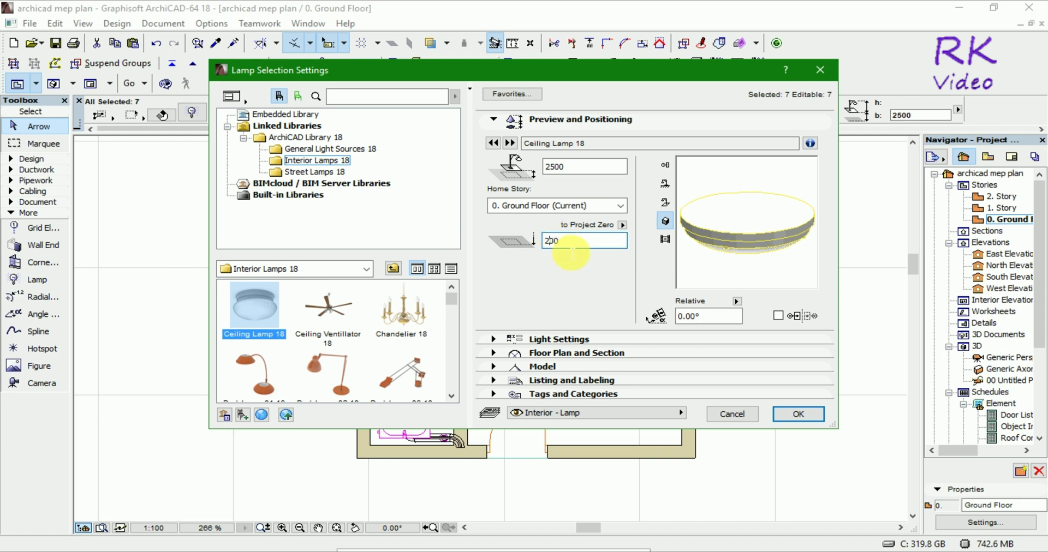
left_click(789, 419)
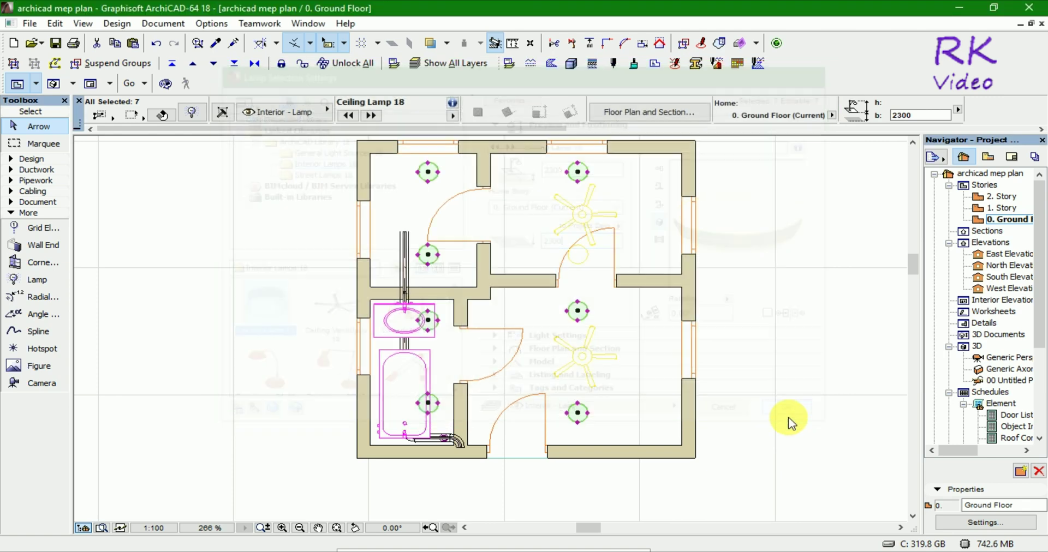
key("F5")
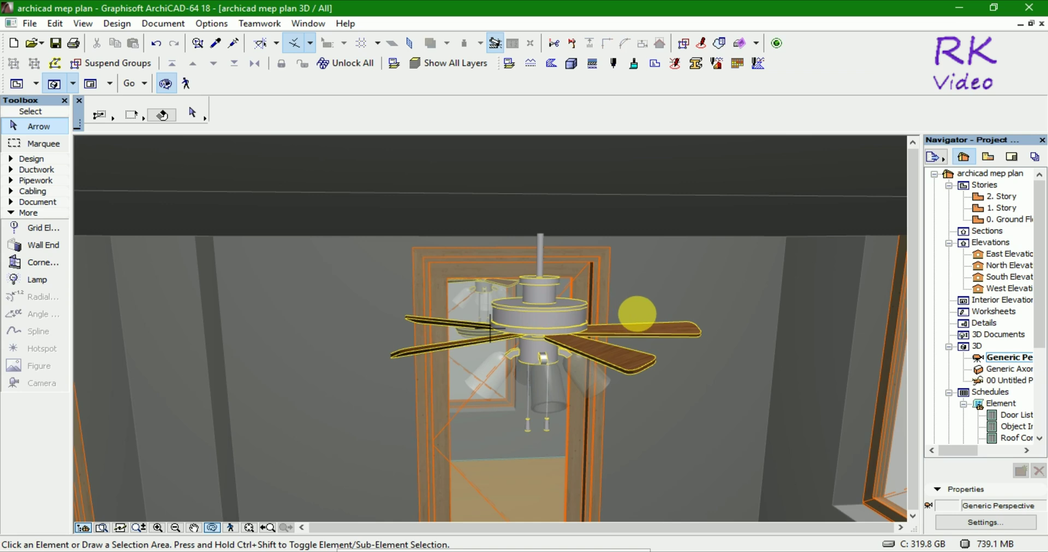
mouse_move(637, 314)
left_mouse_down()
mouse_move(530, 265)
mouse_move(676, 354)
mouse_move(678, 264)
mouse_move(690, 304)
left_mouse_up()
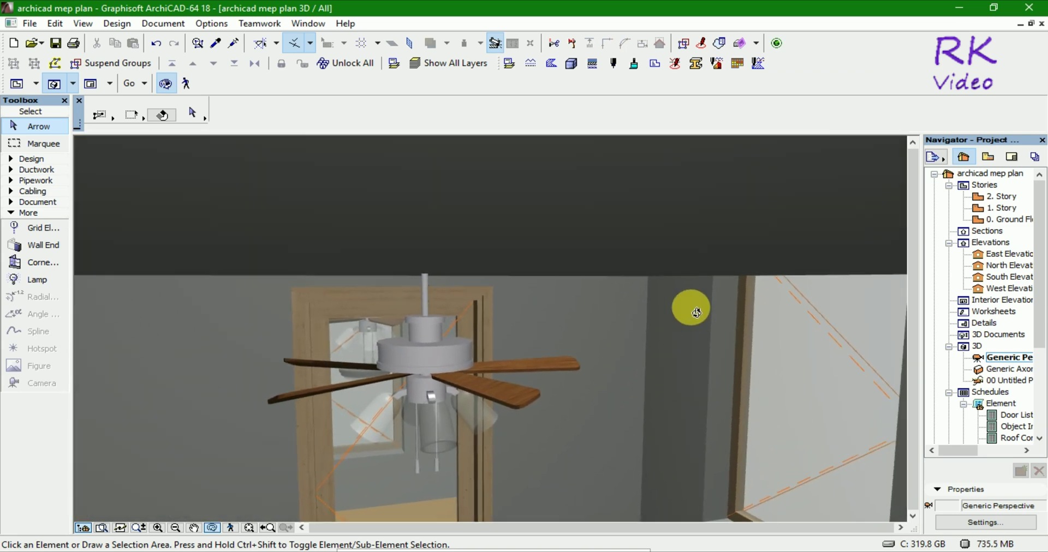
scroll(437, 408, "up", 2)
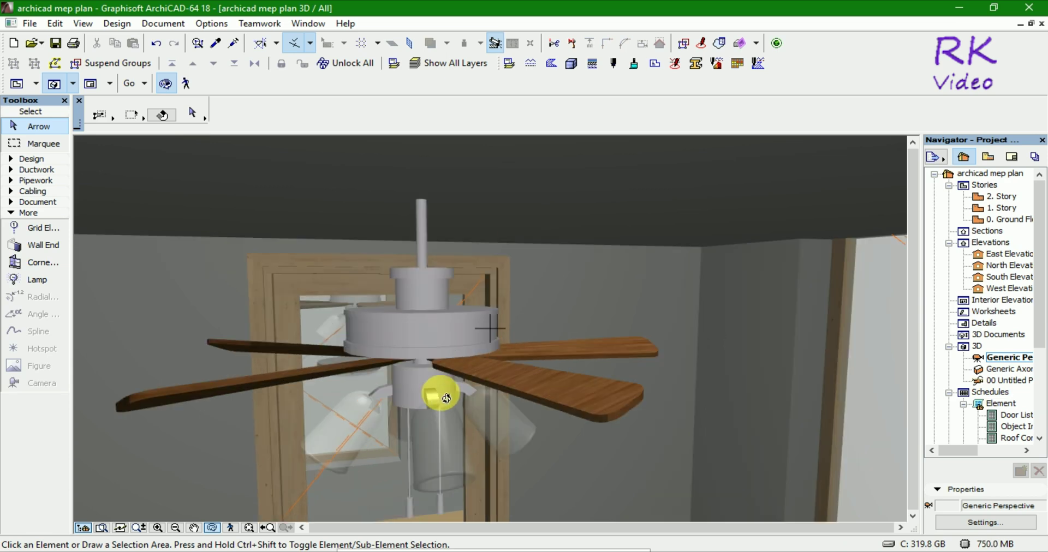
mouse_move(618, 307)
left_mouse_down()
mouse_move(612, 344)
mouse_move(618, 315)
left_mouse_up()
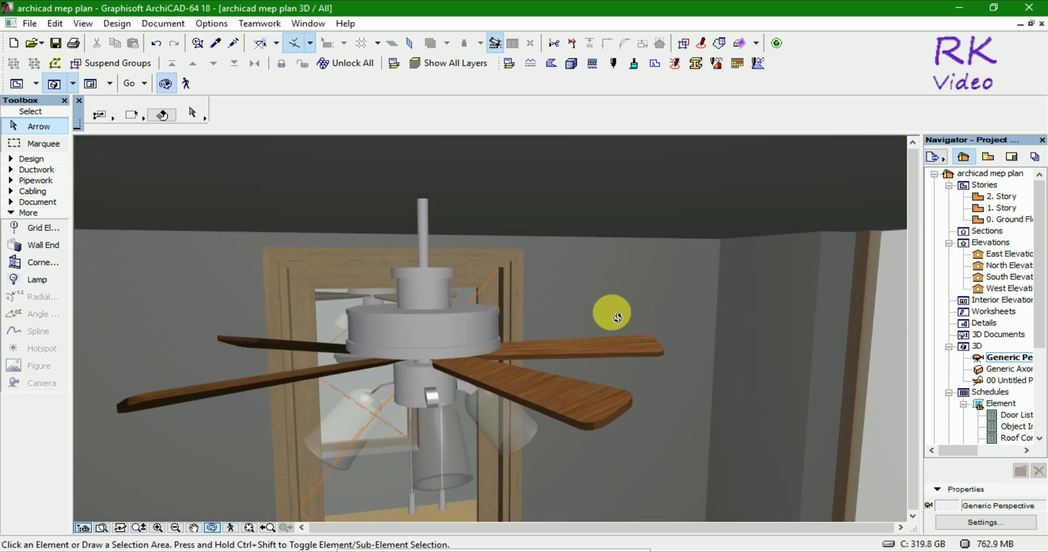
key("F2")
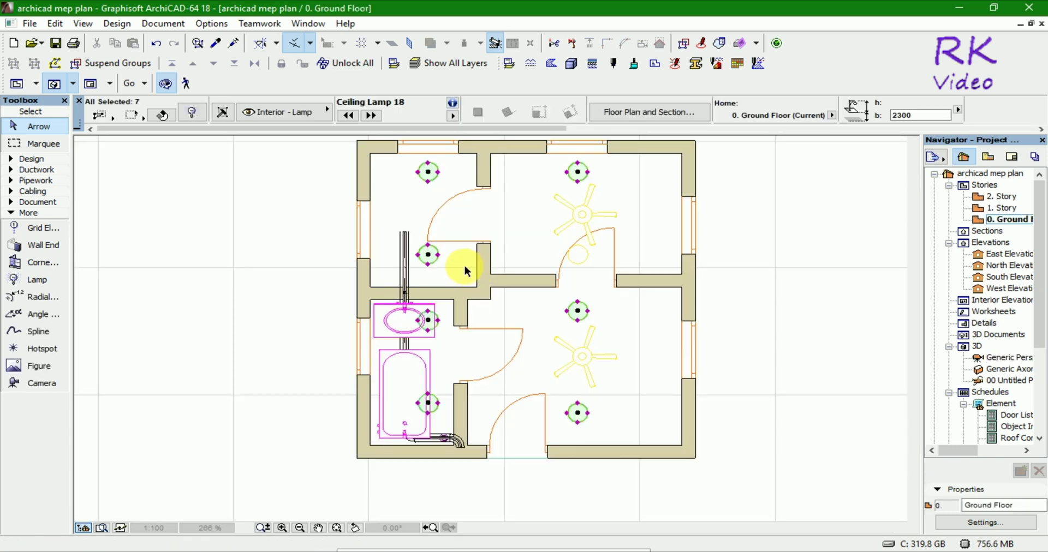
- Set the lamps' elevation to 2100, then orbit the 3D view of the fan and lamp housing
left_click(191, 114)
type("2100")
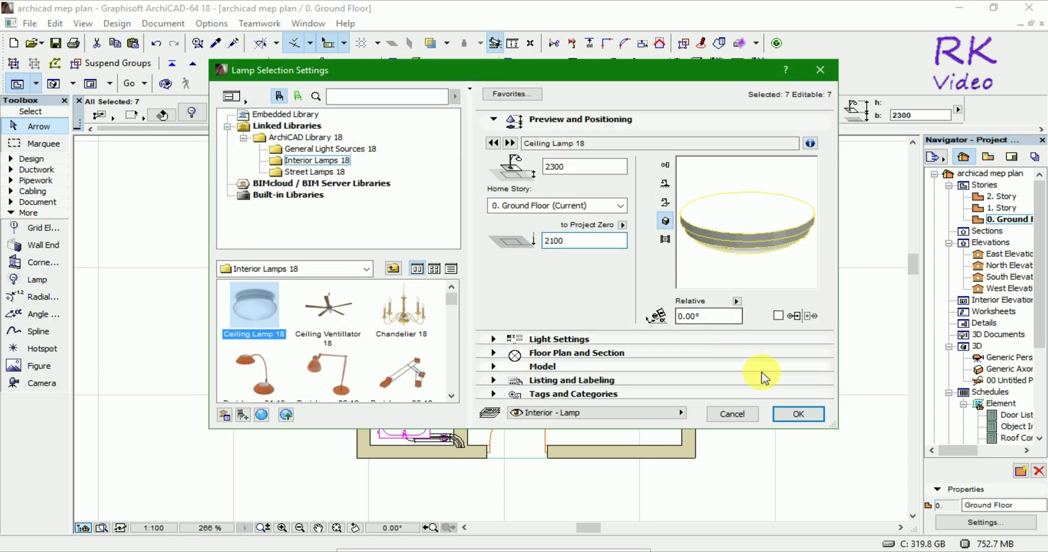
left_click(798, 415)
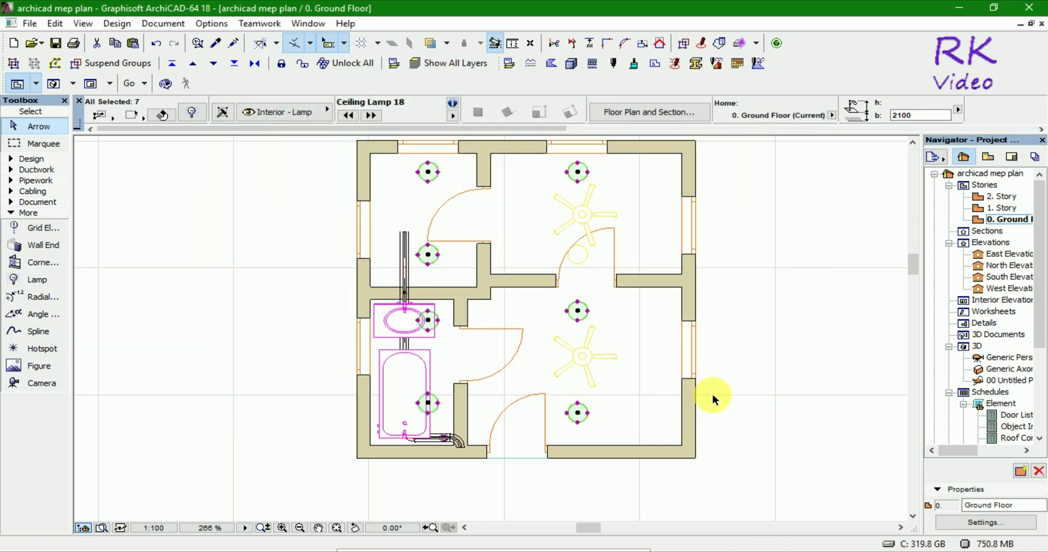
key("F5")
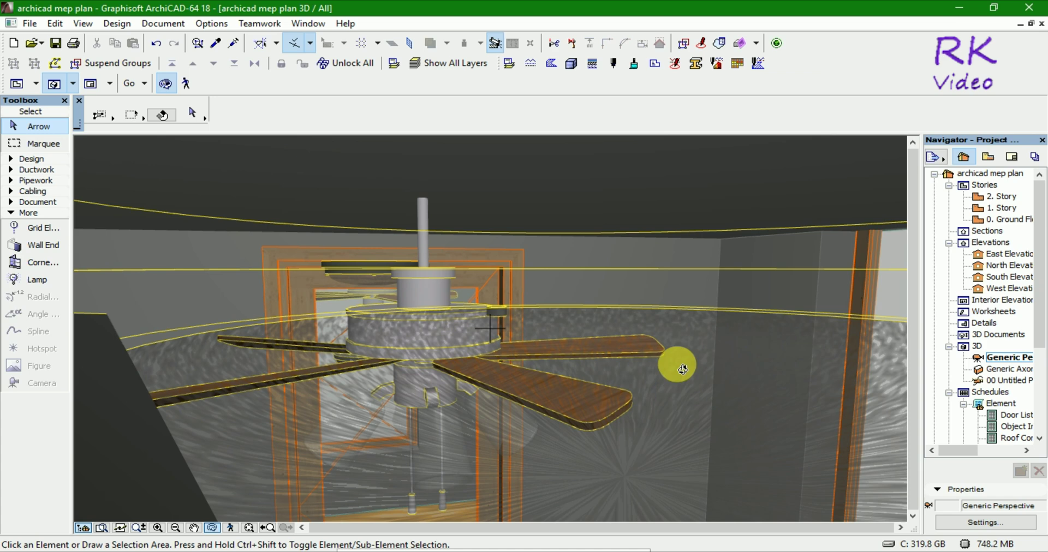
mouse_move(682, 369)
left_mouse_down()
mouse_move(595, 379)
mouse_move(648, 362)
left_mouse_up()
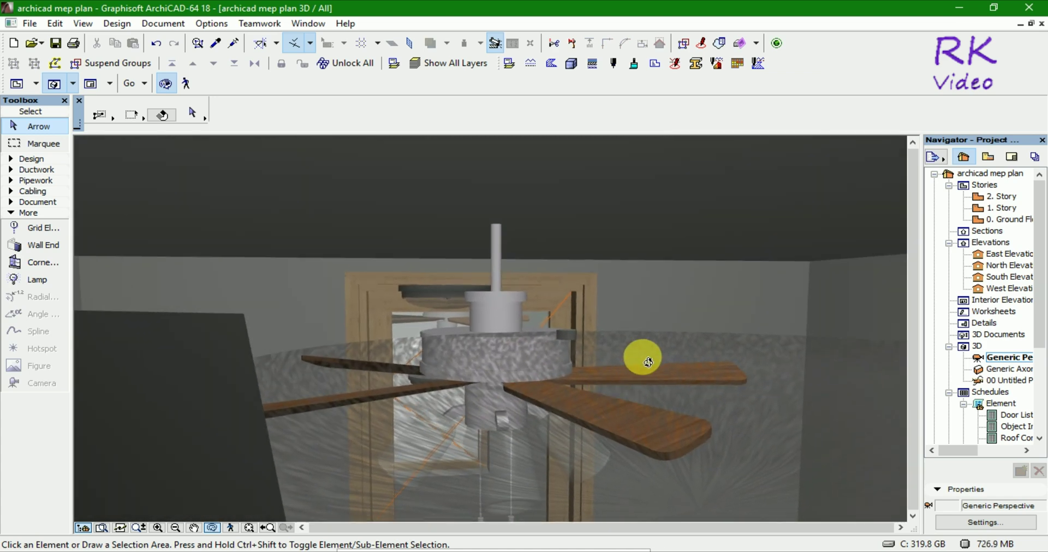
left_click_drag(647, 327, 633, 352)
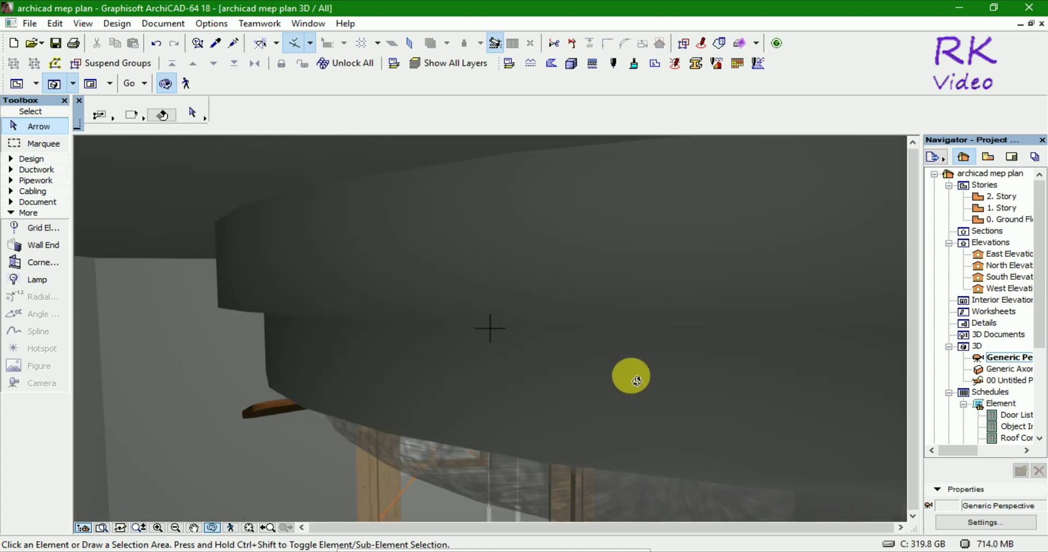
left_click_drag(633, 351, 700, 426)
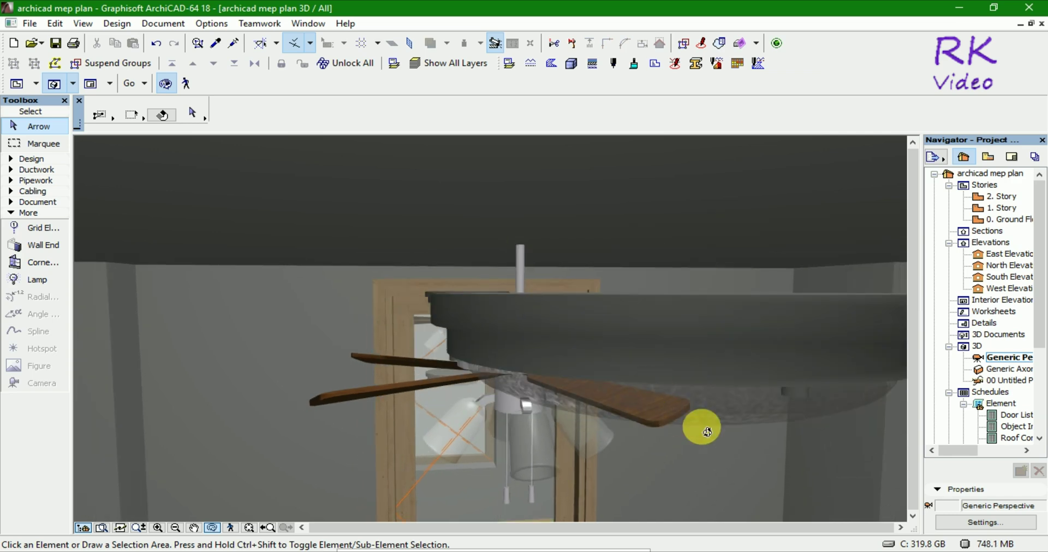
mouse_move(483, 382)
left_mouse_down()
mouse_move(667, 407)
mouse_move(554, 415)
mouse_move(503, 440)
mouse_move(505, 358)
mouse_move(519, 379)
left_mouse_up()
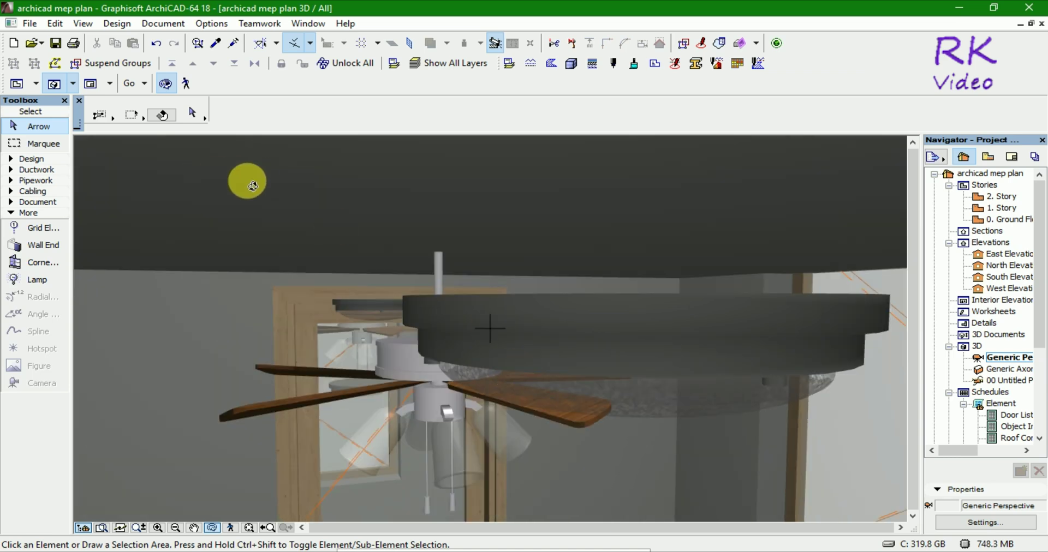
- Back on the floor plan, set the selected lamps' elevation to 2200
key("F2")
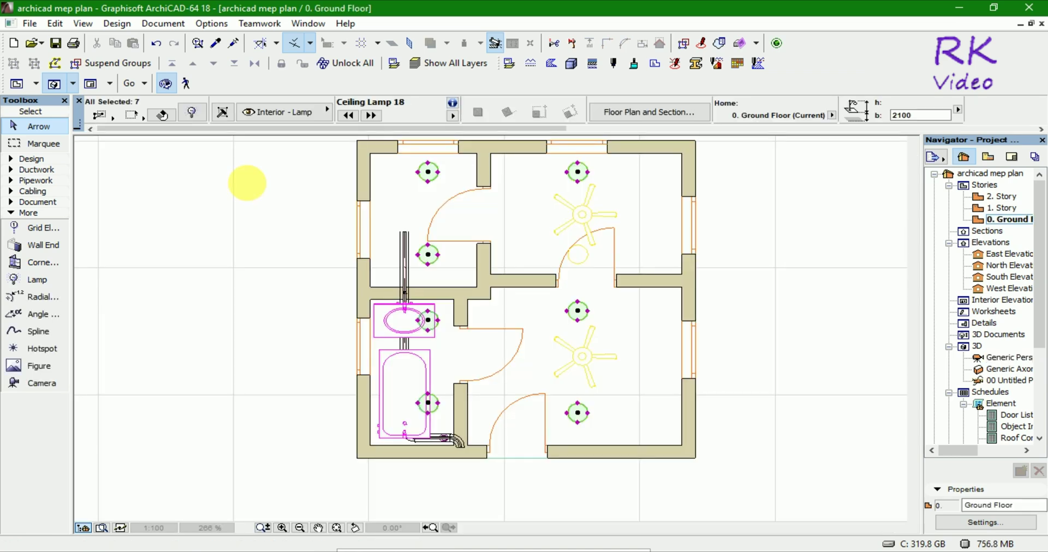
left_click(191, 112)
type("2200")
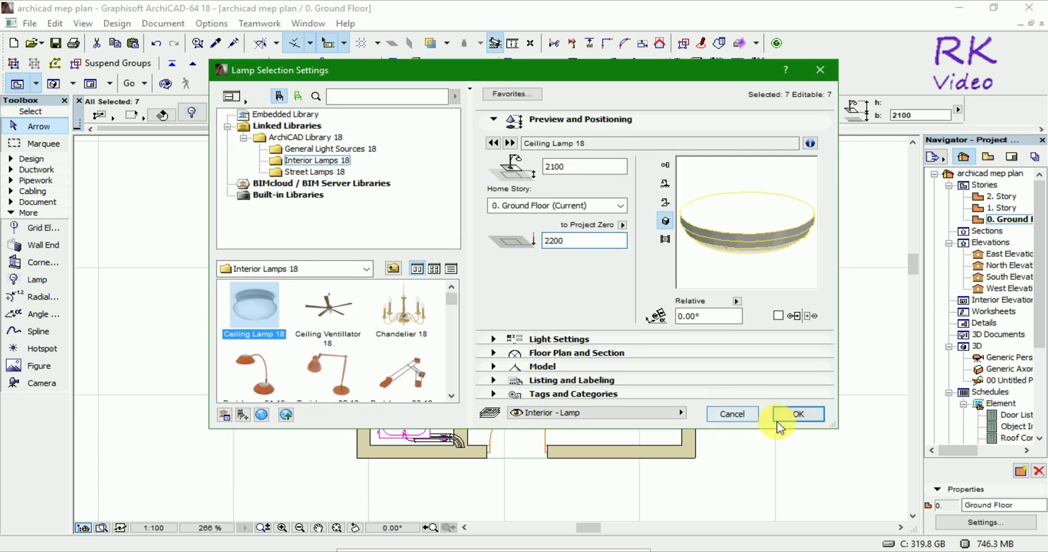
left_click(797, 413)
- Compare the fan and lamp heights in the 3D room view, then return to the floor plan
key("F5")
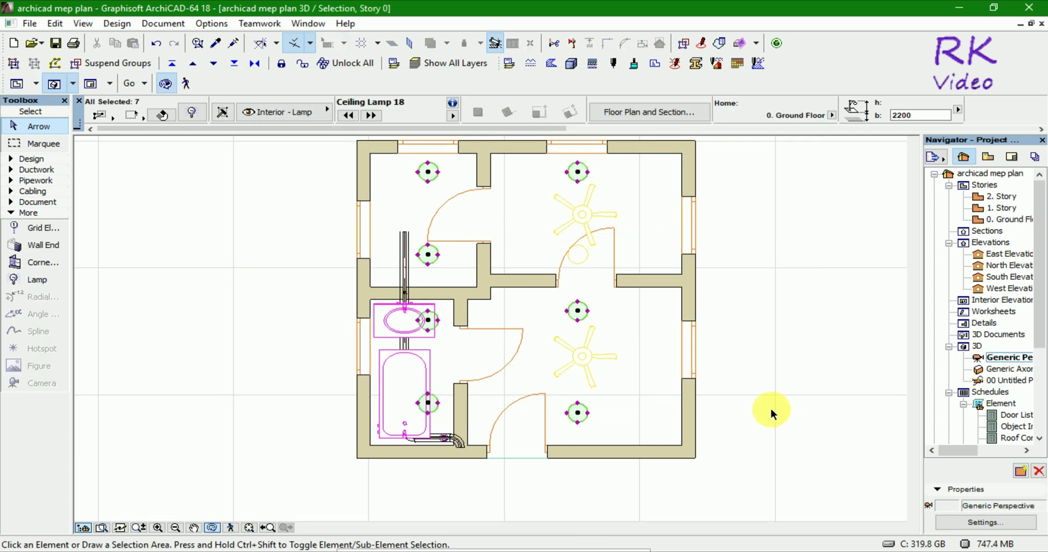
key("ctrl+F5")
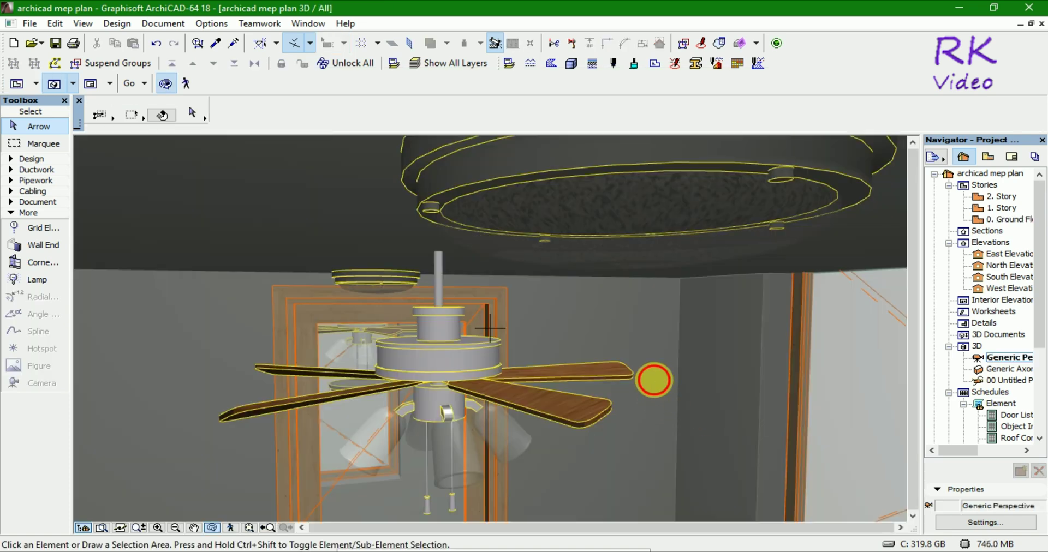
mouse_move(654, 381)
left_mouse_down()
mouse_move(653, 403)
mouse_move(678, 393)
mouse_move(716, 430)
mouse_move(734, 353)
mouse_move(770, 362)
mouse_move(744, 368)
mouse_move(808, 377)
mouse_move(769, 393)
mouse_move(737, 370)
mouse_move(761, 320)
mouse_move(805, 314)
mouse_move(858, 335)
mouse_move(578, 347)
mouse_move(516, 320)
mouse_move(601, 326)
mouse_move(342, 311)
mouse_move(702, 328)
mouse_move(564, 340)
mouse_move(524, 337)
mouse_move(534, 322)
mouse_move(557, 328)
mouse_move(422, 326)
mouse_move(588, 323)
mouse_move(583, 341)
mouse_move(759, 333)
mouse_move(619, 368)
mouse_move(779, 382)
left_mouse_up()
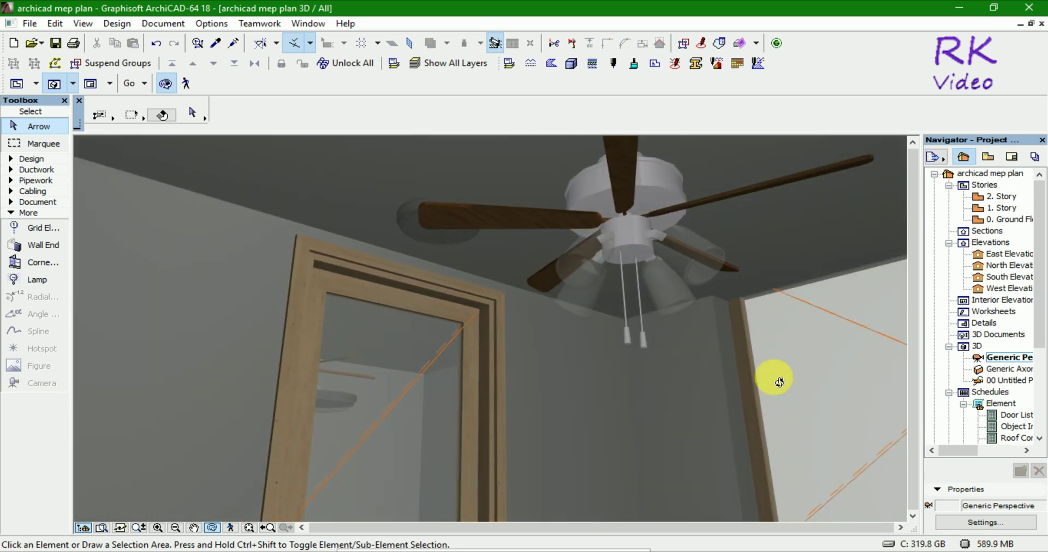
mouse_move(624, 382)
left_mouse_down()
mouse_move(580, 381)
mouse_move(695, 368)
mouse_move(683, 379)
mouse_move(519, 362)
mouse_move(529, 377)
mouse_move(458, 346)
mouse_move(427, 350)
left_mouse_up()
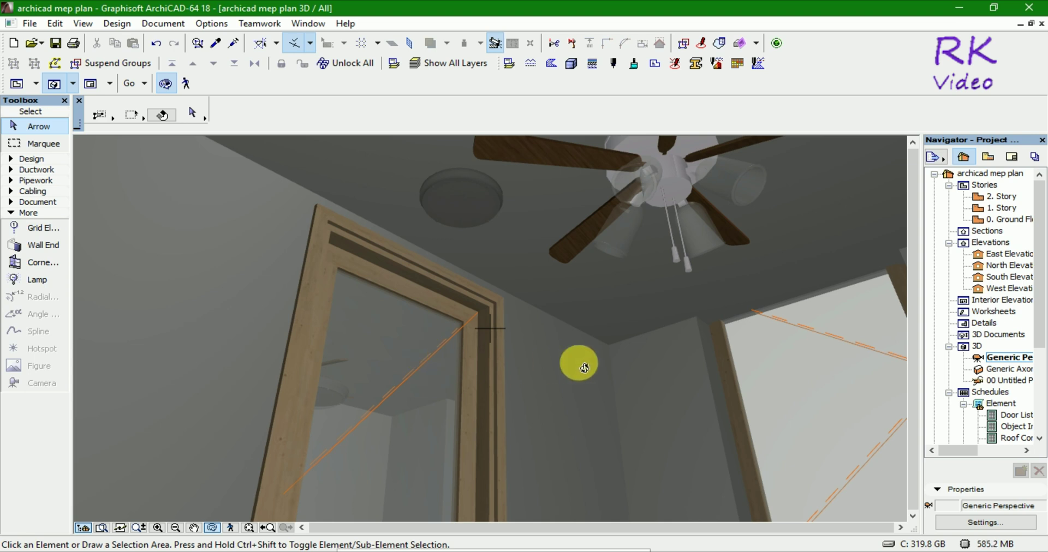
mouse_move(584, 367)
left_mouse_down()
mouse_move(510, 358)
mouse_move(518, 374)
mouse_move(457, 356)
mouse_move(487, 361)
mouse_move(503, 381)
mouse_move(475, 363)
mouse_move(606, 363)
mouse_move(580, 335)
mouse_move(529, 320)
mouse_move(622, 318)
mouse_move(664, 337)
mouse_move(449, 311)
mouse_move(722, 355)
mouse_move(718, 367)
mouse_move(637, 405)
mouse_move(695, 397)
mouse_move(735, 372)
left_mouse_up()
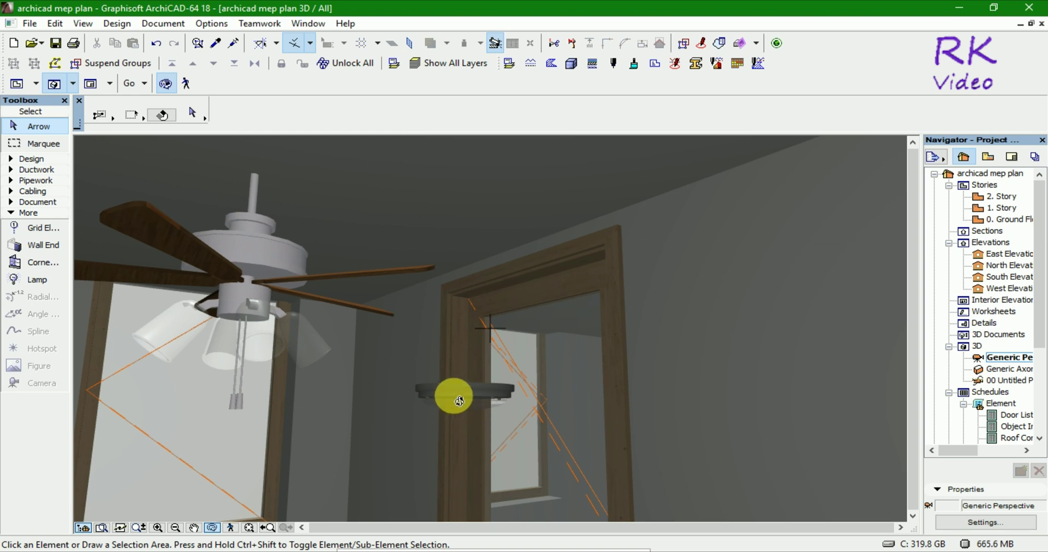
key("F2")
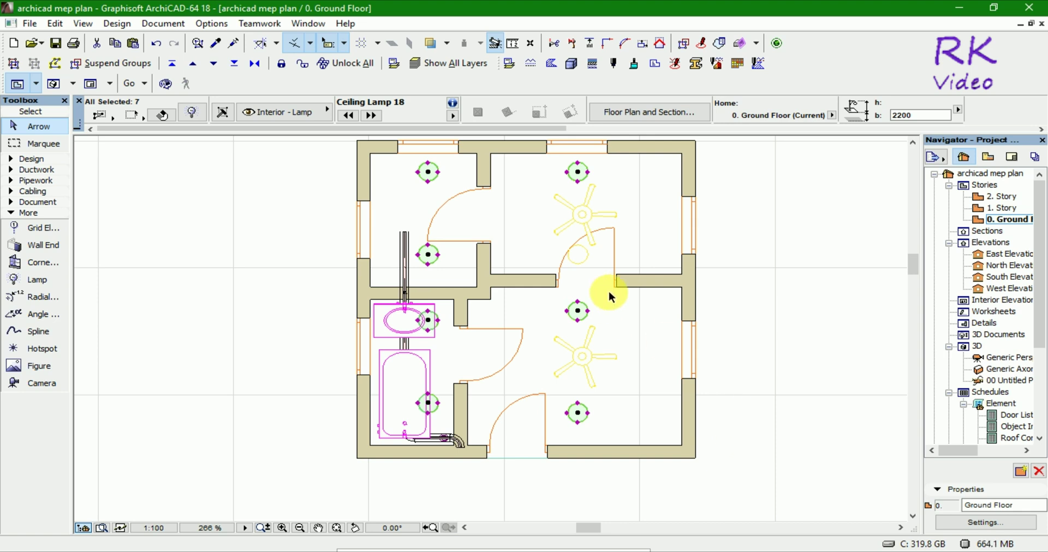
- Select the doorway ceiling lamp between the right-hand rooms and raise it from 1650 to 2200
left_click(584, 260)
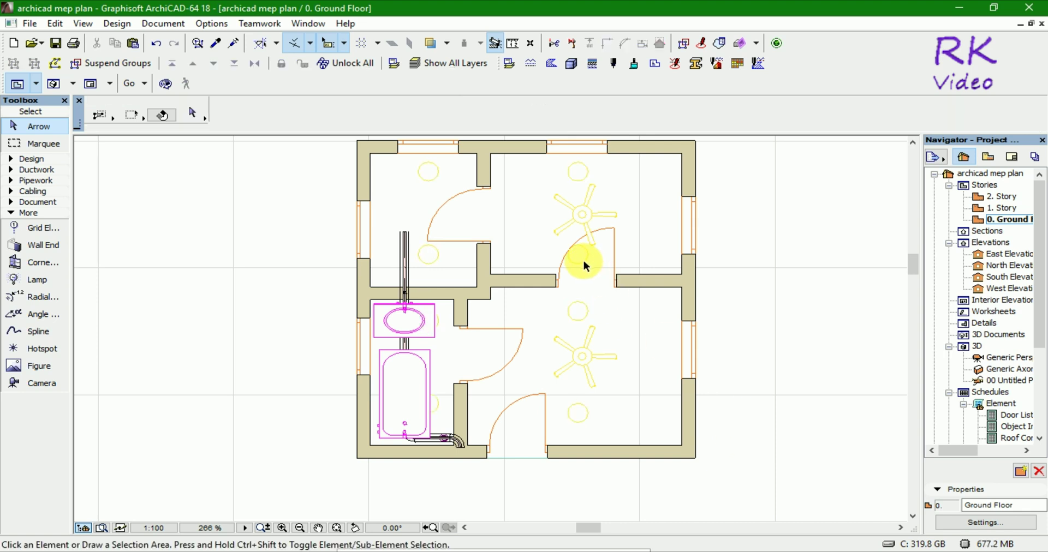
left_click_drag(583, 261, 583, 280)
left_click(567, 275)
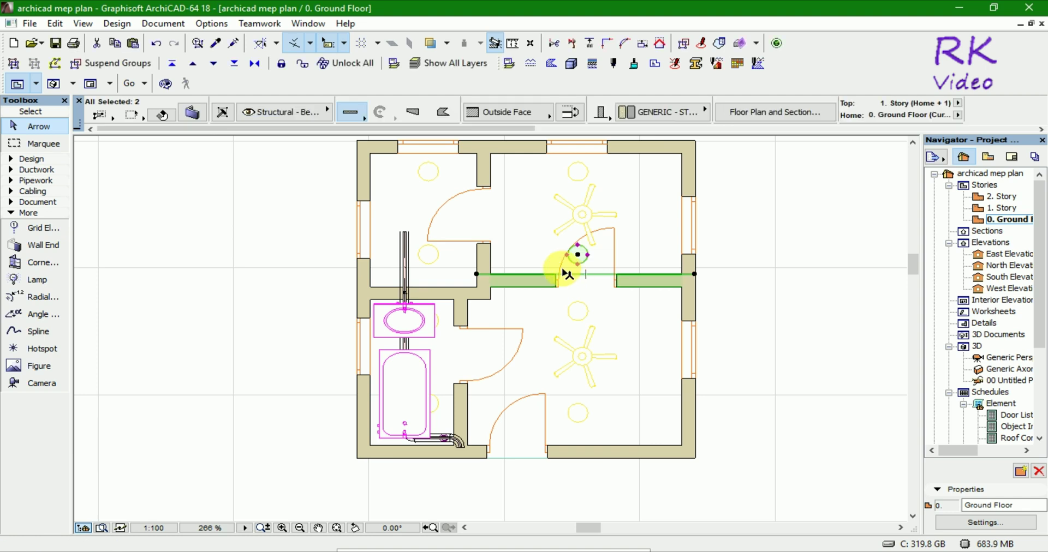
left_click(655, 346)
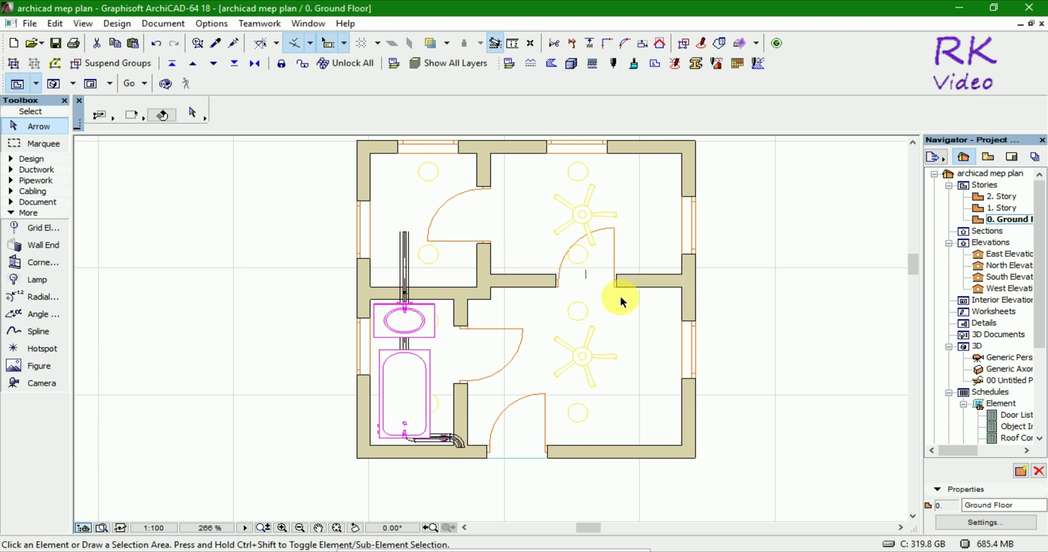
left_click(584, 251)
left_click(582, 259)
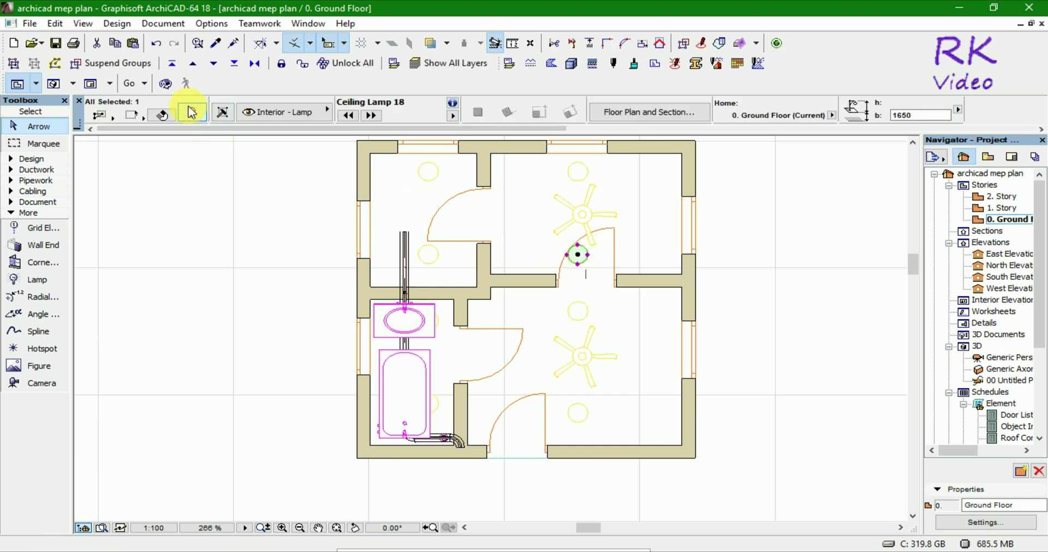
left_click(191, 113)
type("2200")
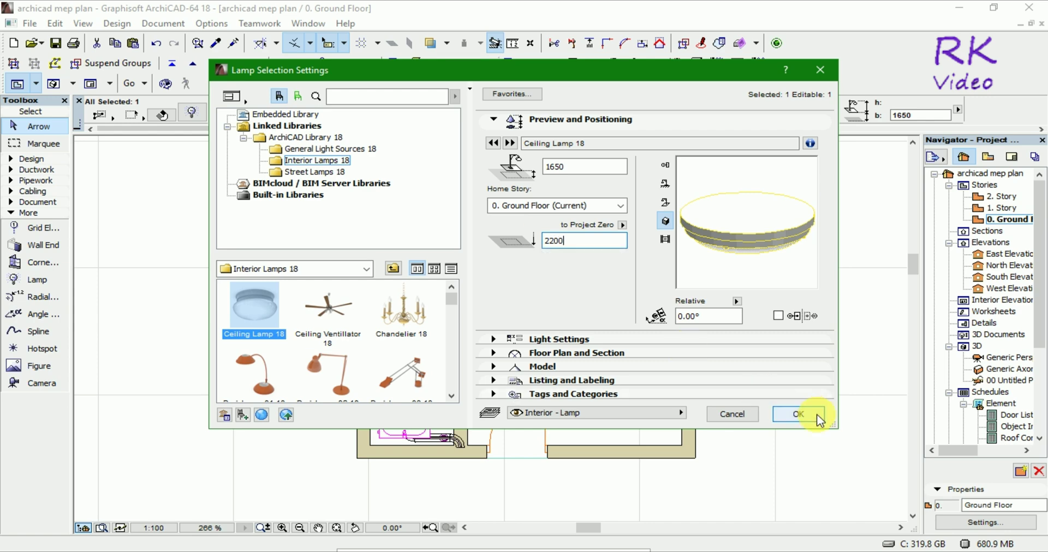
left_click(798, 414)
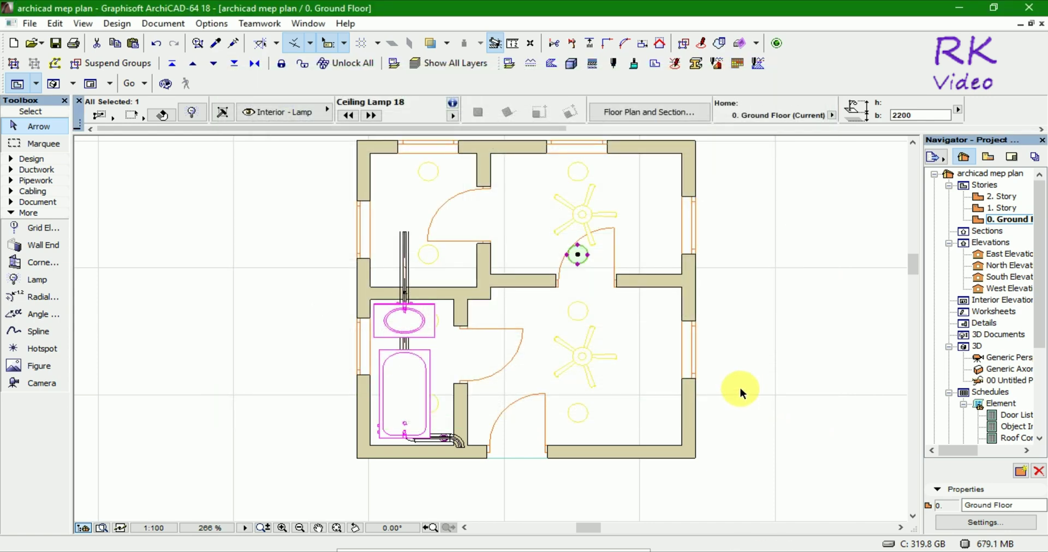
key("F5")
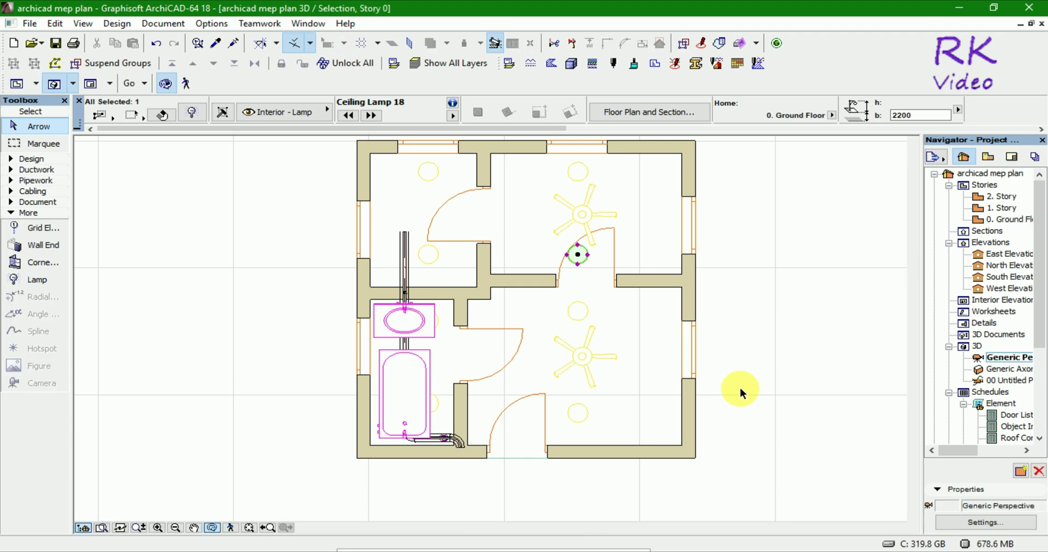
key("ctrl+F5")
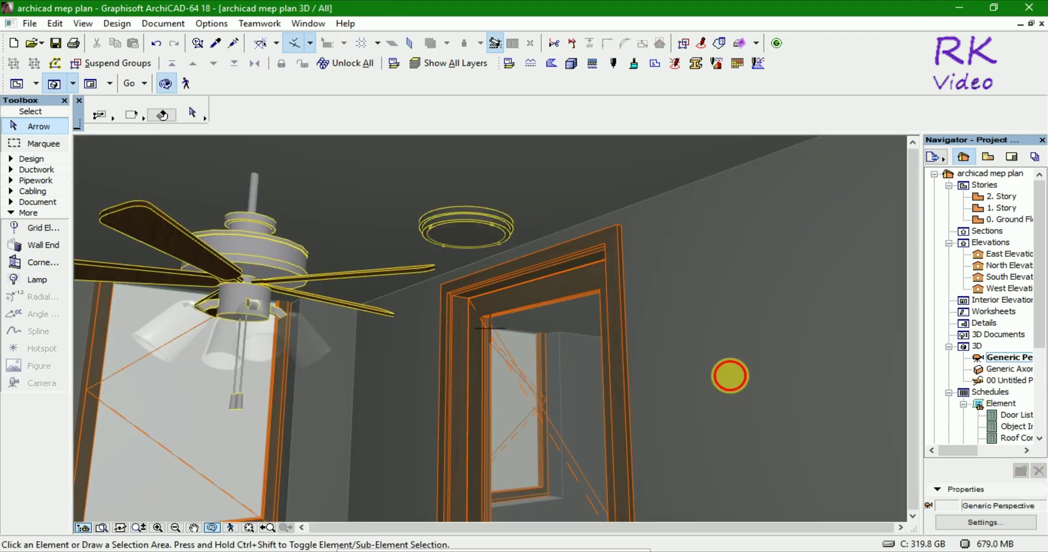
mouse_move(730, 376)
left_mouse_down()
mouse_move(697, 440)
mouse_move(678, 360)
mouse_move(793, 293)
mouse_move(866, 372)
left_mouse_up()
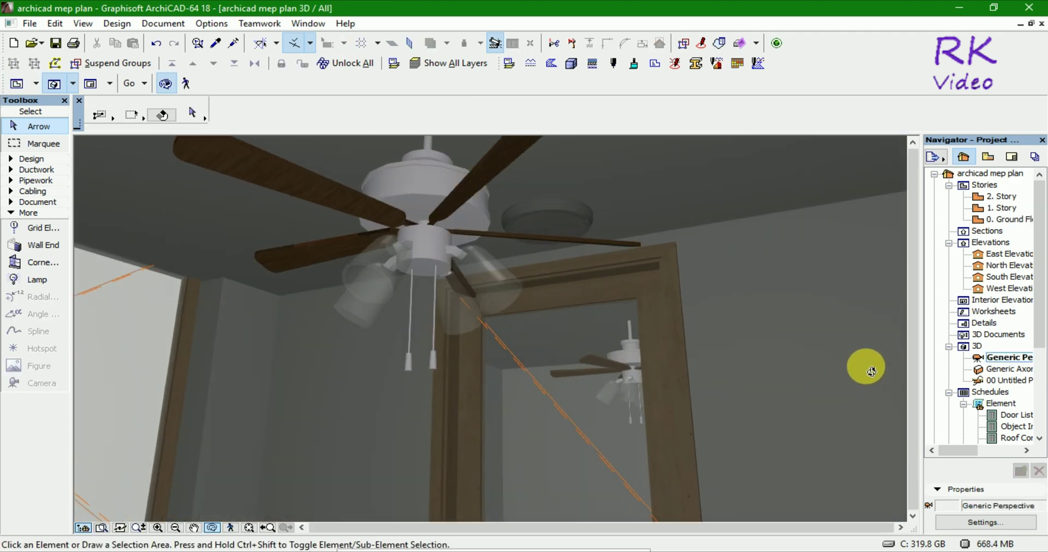
mouse_move(416, 374)
left_mouse_down()
mouse_move(498, 358)
mouse_move(604, 358)
mouse_move(696, 388)
mouse_move(393, 344)
mouse_move(507, 334)
mouse_move(592, 367)
mouse_move(496, 391)
mouse_move(369, 391)
mouse_move(442, 403)
mouse_move(508, 395)
left_mouse_up()
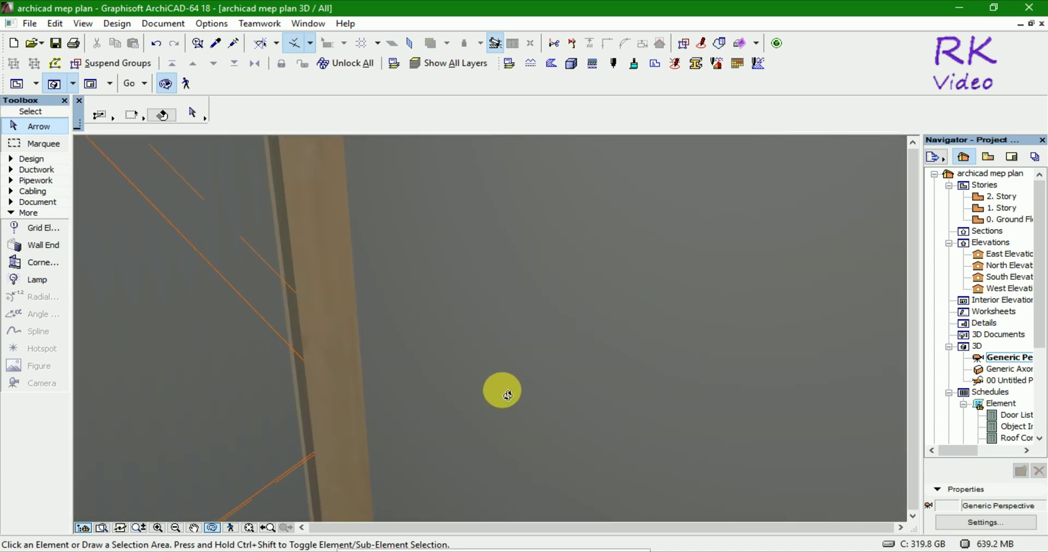
key("F2")
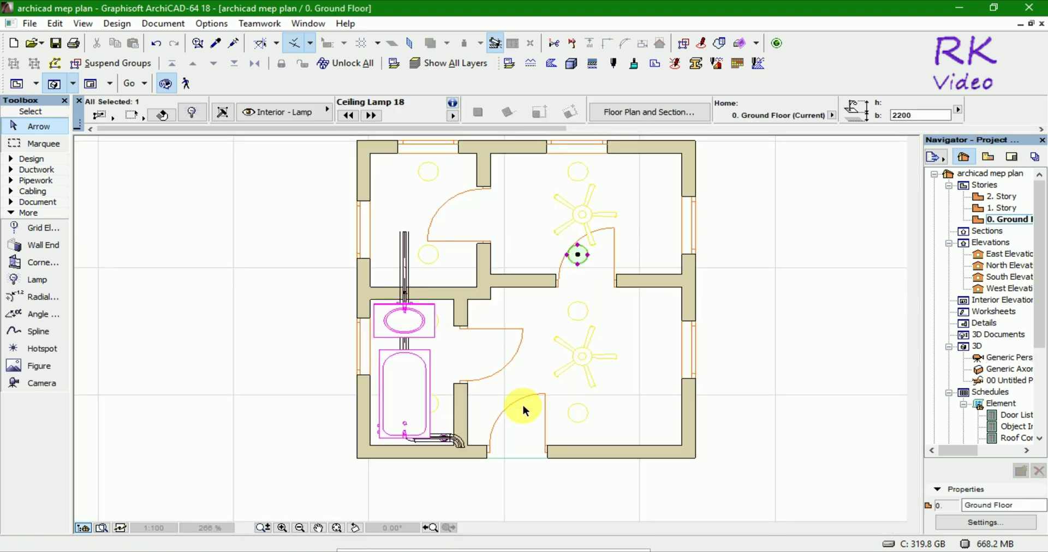
key("Escape")
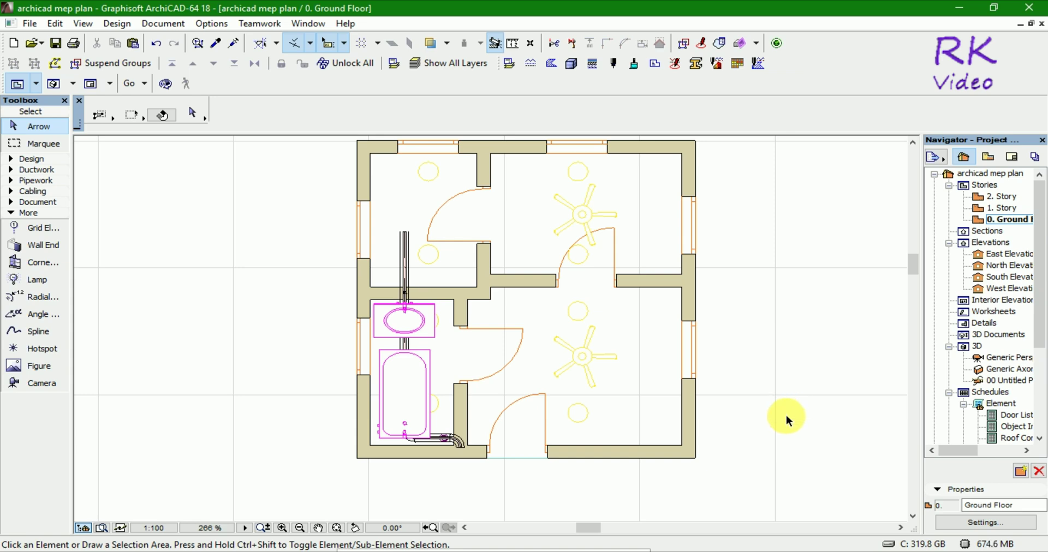
key("F3")
mouse_move(382, 254)
middle_mouse_down("shift")
mouse_move(374, 217)
mouse_move(388, 324)
mouse_move(416, 294)
mouse_move(648, 323)
mouse_move(499, 356)
mouse_move(353, 315)
mouse_move(365, 318)
middle_mouse_up("shift")
mouse_move(667, 342)
middle_mouse_down("shift")
mouse_move(510, 321)
mouse_move(744, 328)
mouse_move(419, 328)
mouse_move(435, 311)
middle_mouse_up("shift")
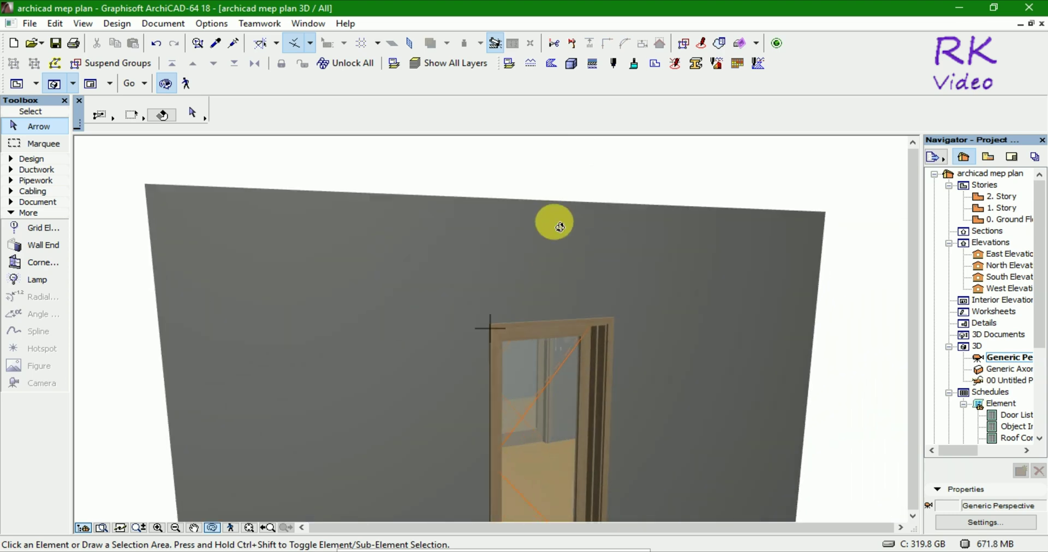
mouse_move(557, 211)
middle_mouse_down("shift")
mouse_move(613, 351)
mouse_move(552, 222)
middle_mouse_up("shift")
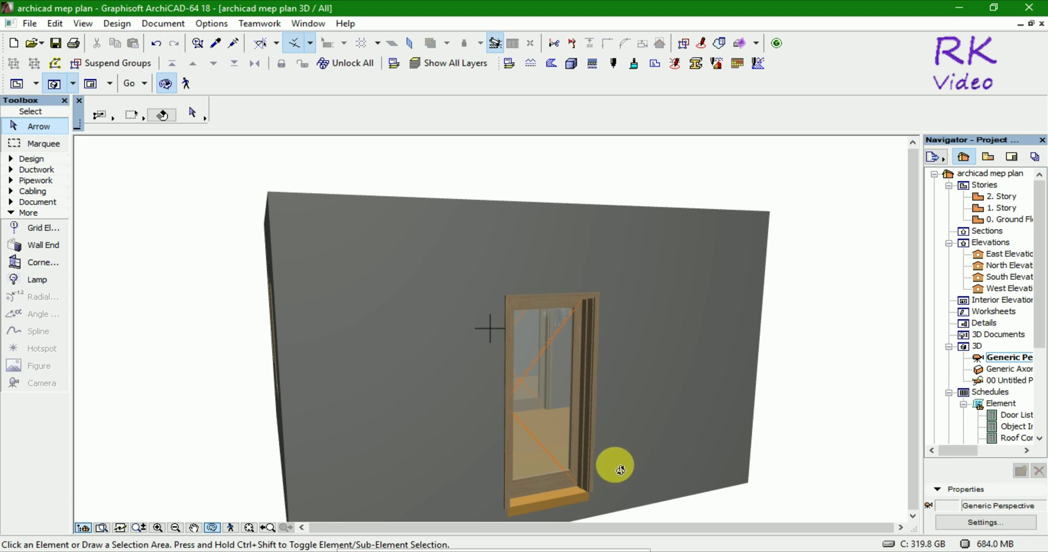
mouse_move(595, 458)
middle_mouse_down("shift")
mouse_move(573, 416)
mouse_move(622, 421)
mouse_move(548, 425)
middle_mouse_up("shift")
scroll(542, 304, "up", 5)
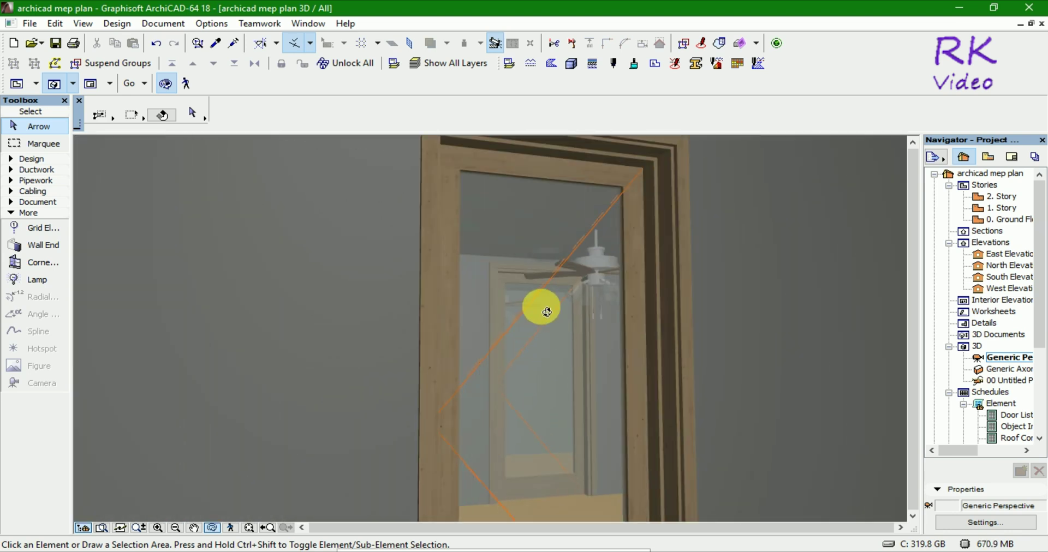
scroll(517, 251, "up", 3)
scroll(517, 250, "up", 2)
scroll(518, 251, "up", 2)
scroll(518, 251, "up", 2)
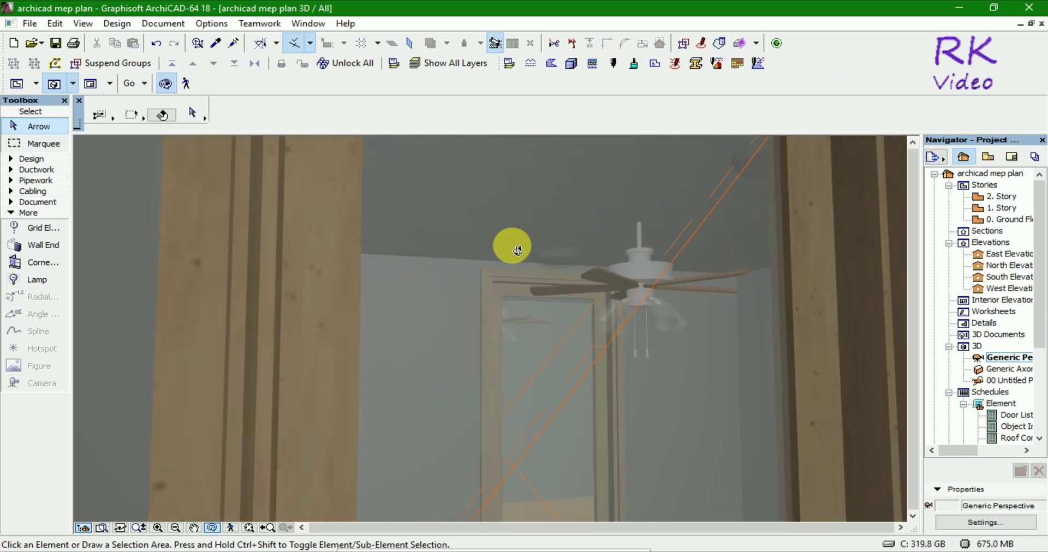
scroll(518, 250, "up", 2)
scroll(518, 250, "up", 2)
scroll(517, 251, "up", 2)
scroll(517, 251, "up", 2)
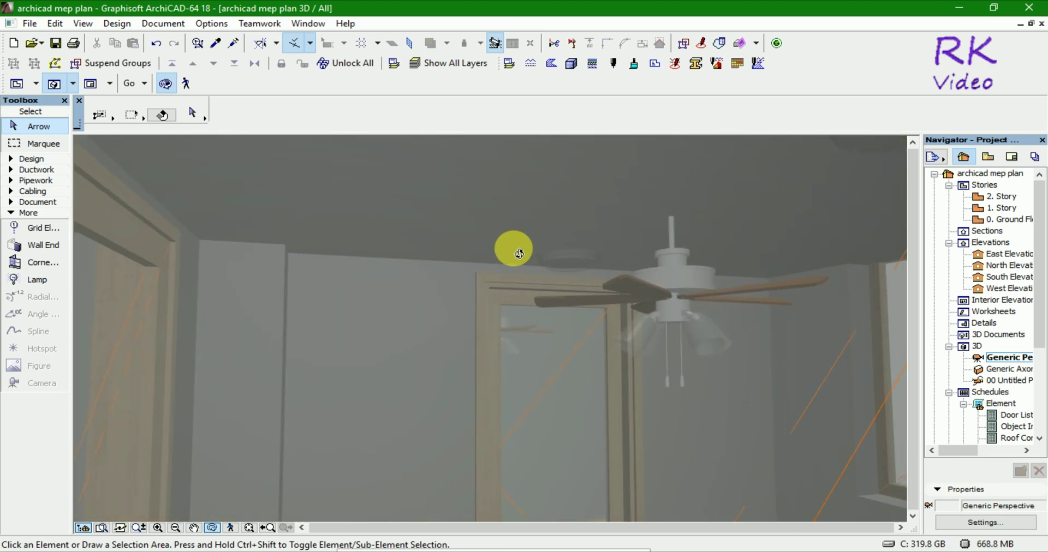
scroll(520, 253, "up", 2)
scroll(519, 254, "up", 2)
scroll(519, 253, "up", 3)
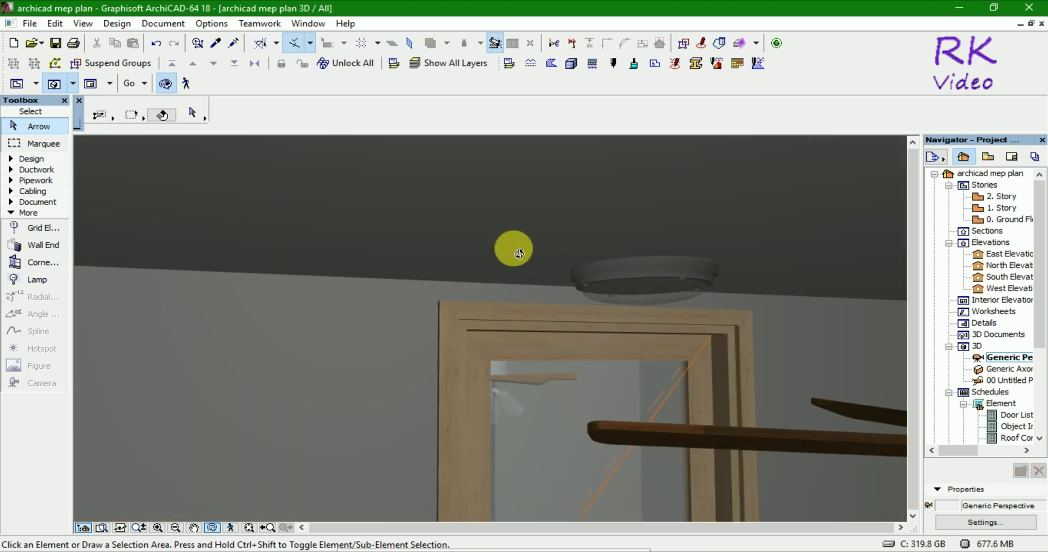
mouse_move(527, 318)
left_mouse_down()
mouse_move(587, 307)
mouse_move(912, 343)
mouse_move(491, 300)
mouse_move(702, 281)
mouse_move(686, 267)
mouse_move(718, 293)
mouse_move(597, 295)
mouse_move(599, 281)
mouse_move(578, 293)
left_mouse_up()
key("F2")
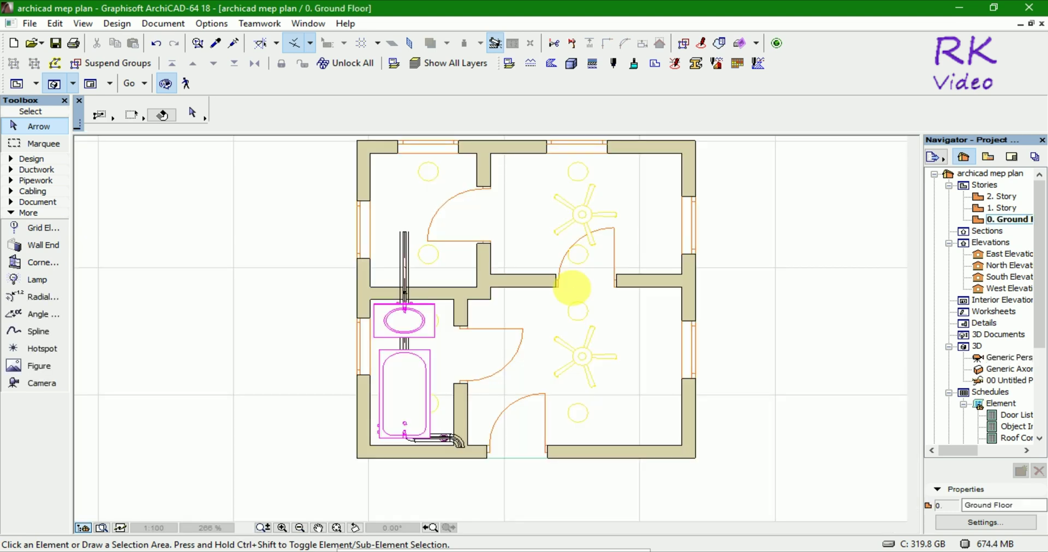